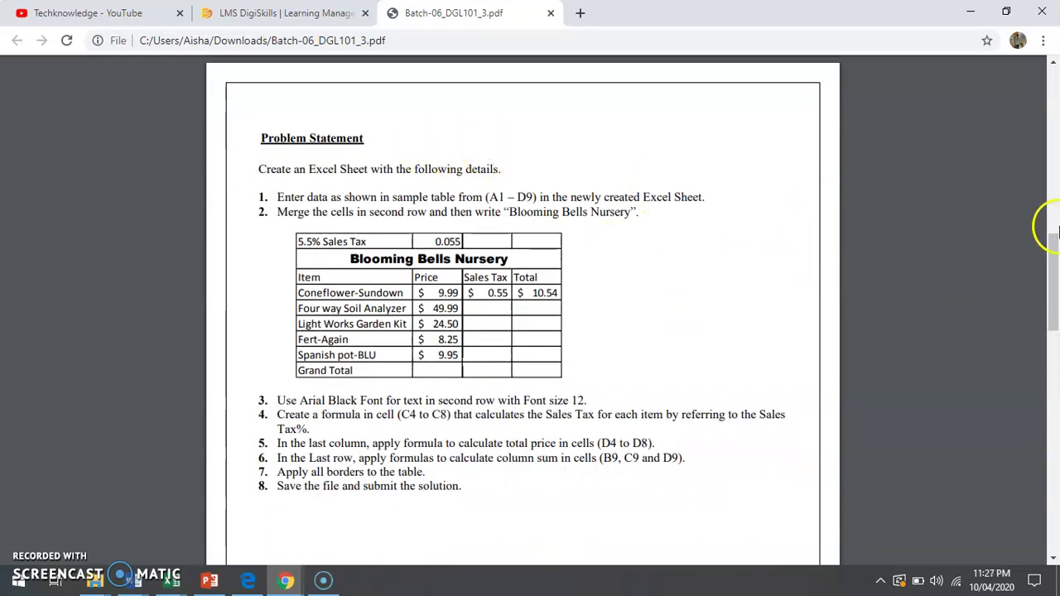
- Show the blank Book2 workbook below the assignment PDF, with the PDF's sample table in view
{"action": "left_click", "coordinate": [1055, 257]}
{"action": "left_click_drag", "start_coordinate": [1055, 257], "coordinate": [1054, 299]}
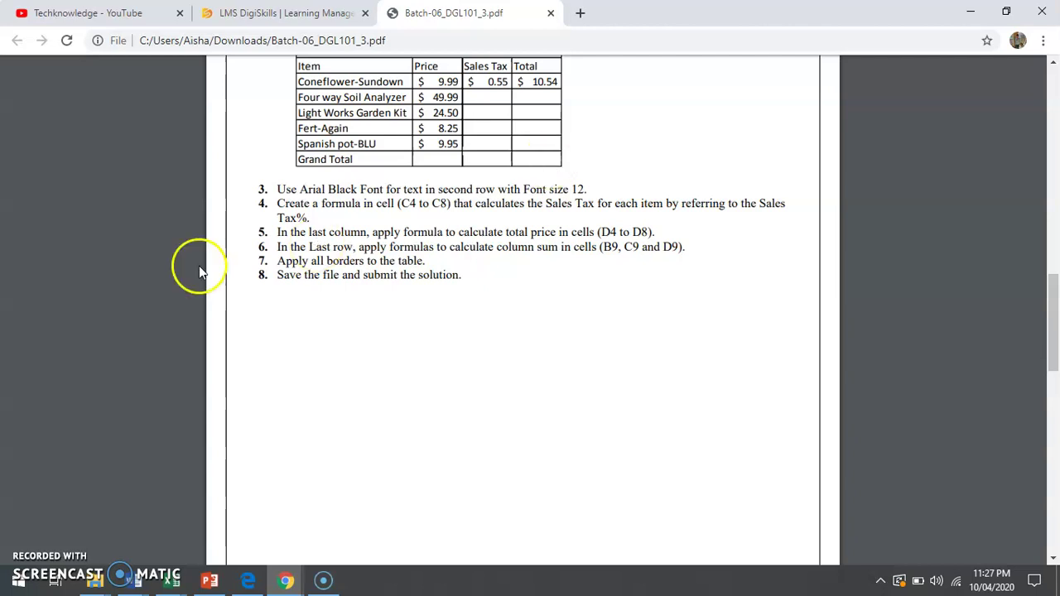
{"action": "left_click", "coordinate": [171, 581]}
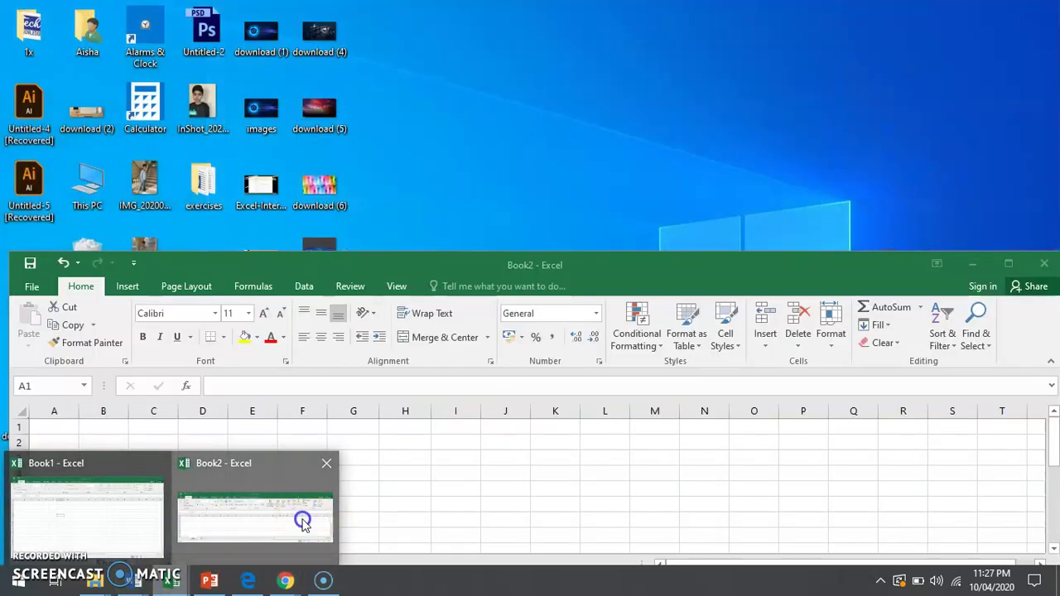
{"action": "left_click", "coordinate": [326, 514]}
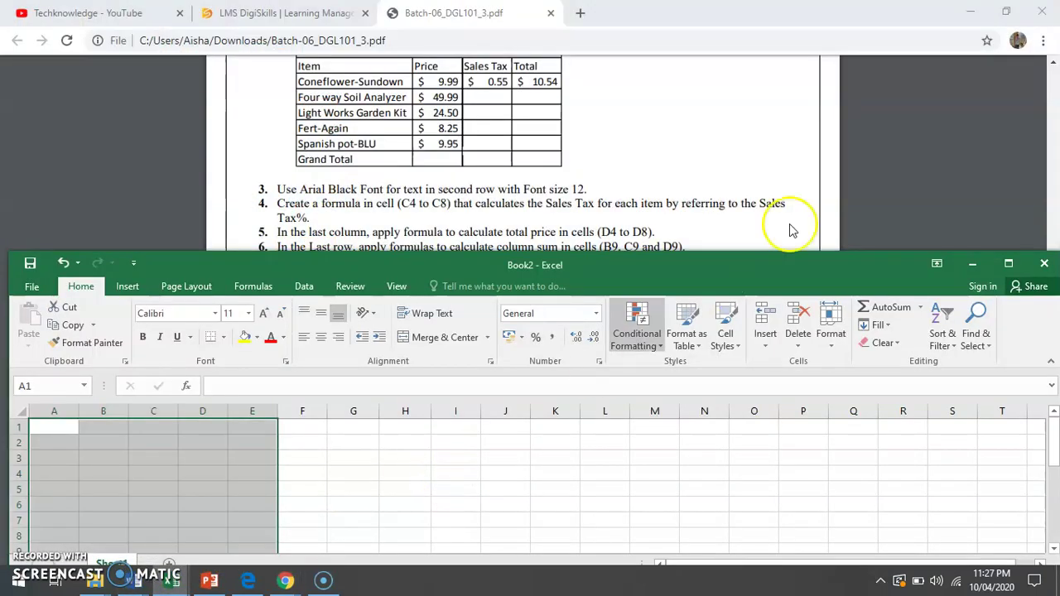
{"action": "left_click", "coordinate": [811, 164]}
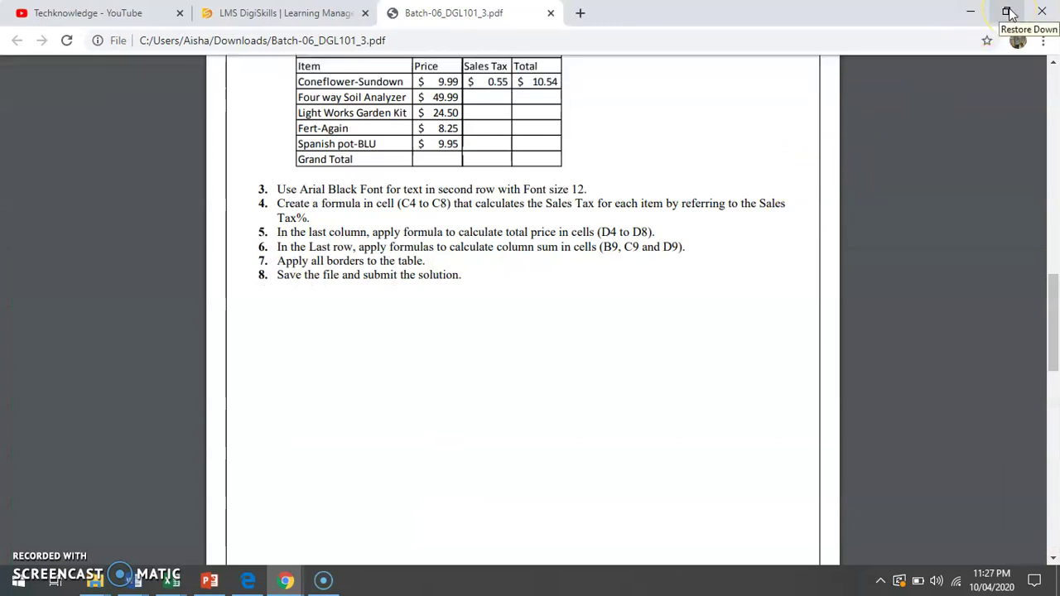
{"action": "left_click", "coordinate": [1007, 12]}
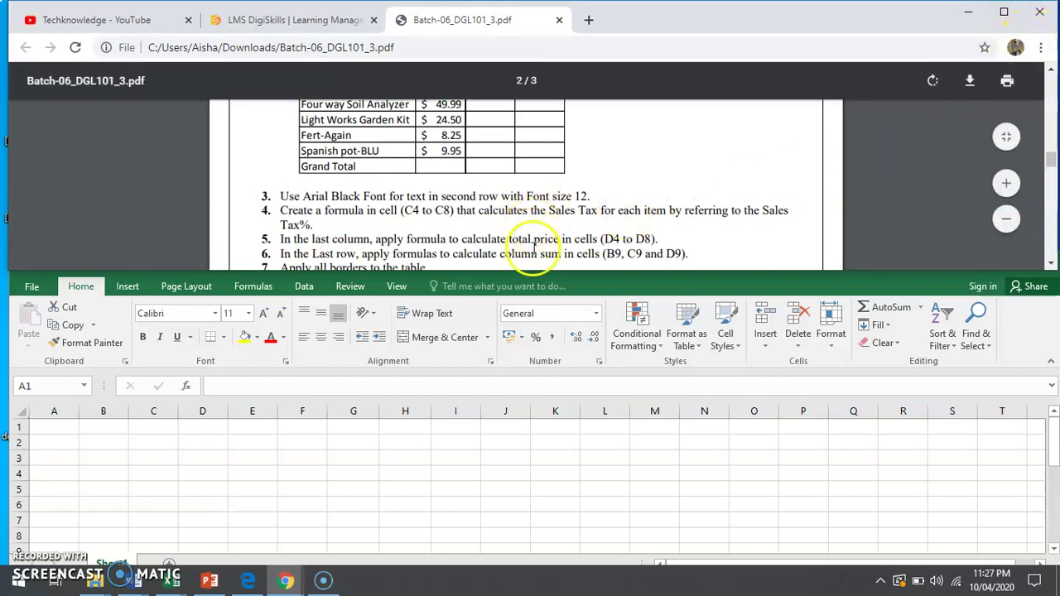
{"action": "left_click", "coordinate": [1050, 71]}
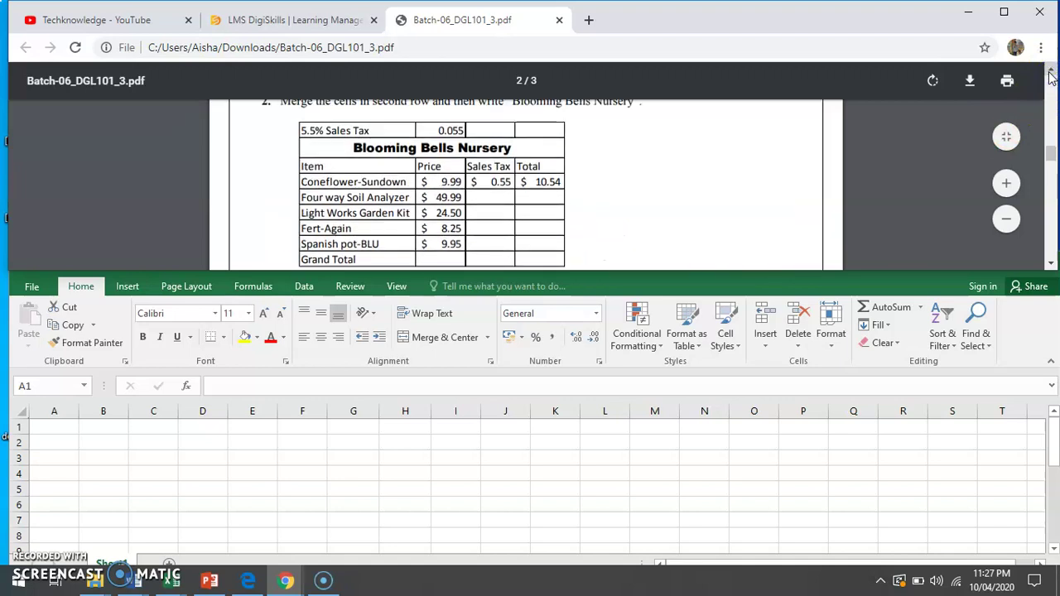
{"action": "left_click_drag", "start_coordinate": [1050, 159], "coordinate": [1050, 155]}
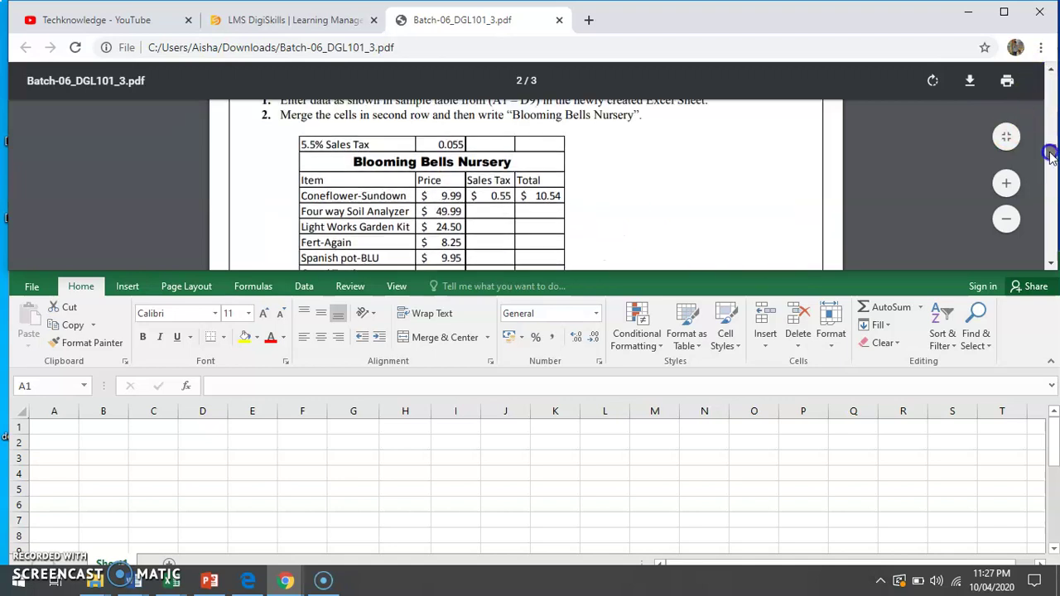
- Enter "5.5% Sales Tax" in cell A1 and 0.055 in cell B1 of Book2
{"action": "left_click", "coordinate": [47, 430]}
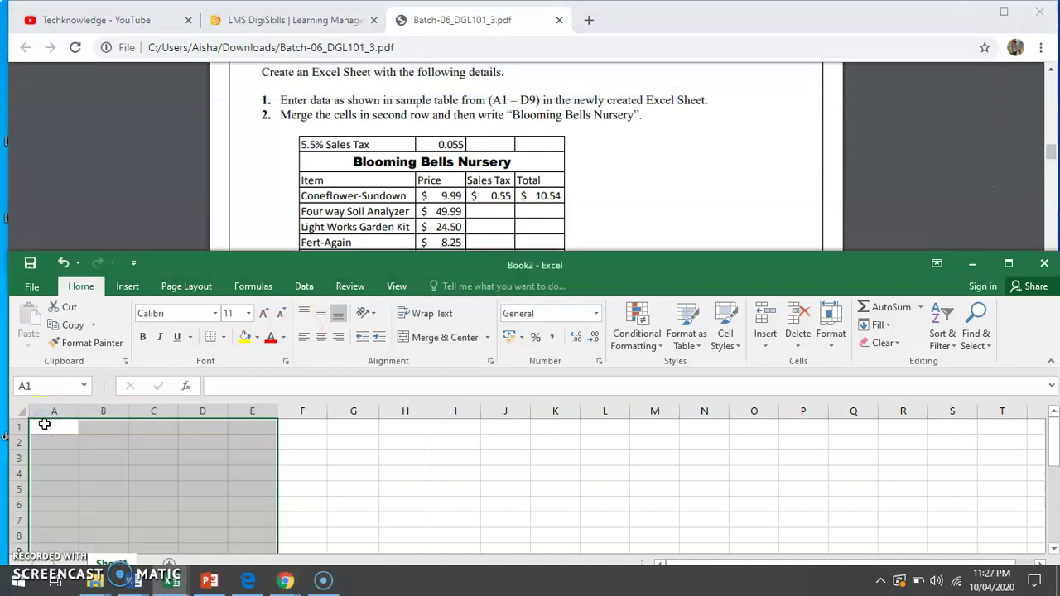
{"action": "left_click", "coordinate": [44, 424]}
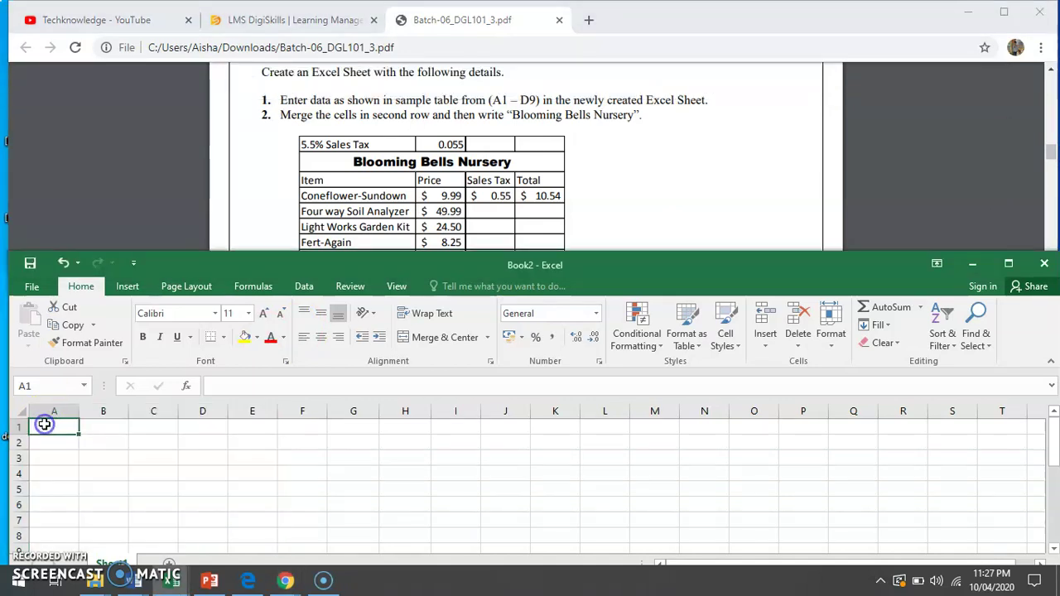
{"action": "type", "text": "5"}
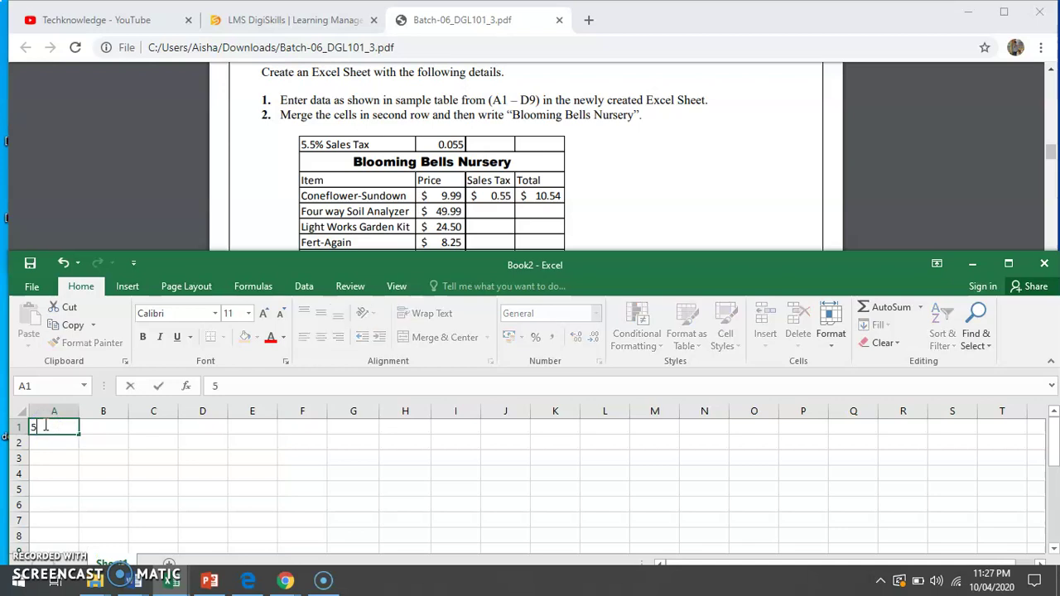
{"action": "type", "text": ".5% Sales Tax"}
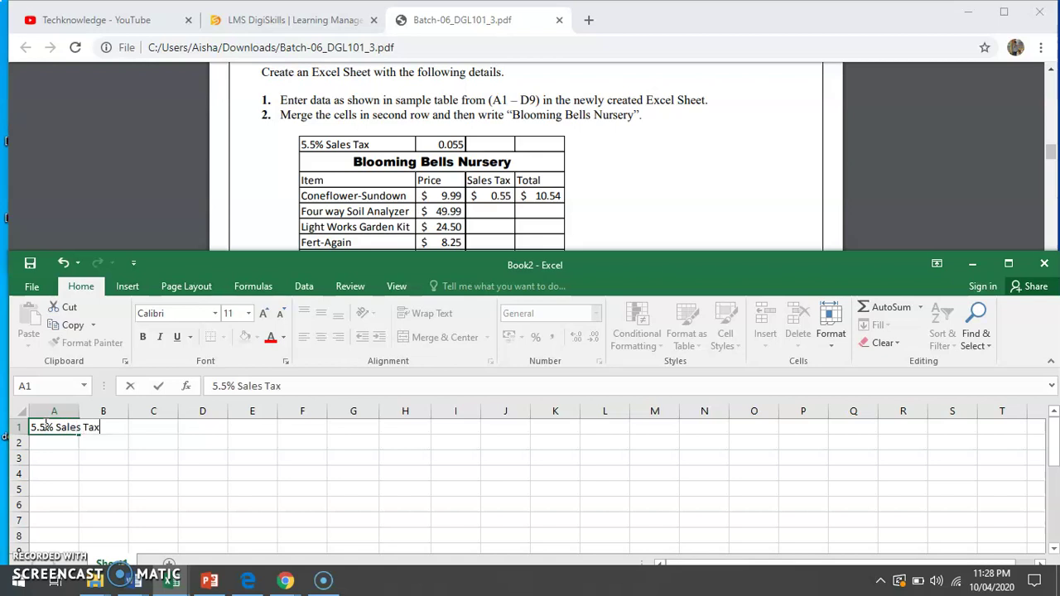
{"action": "key", "text": "Tab"}
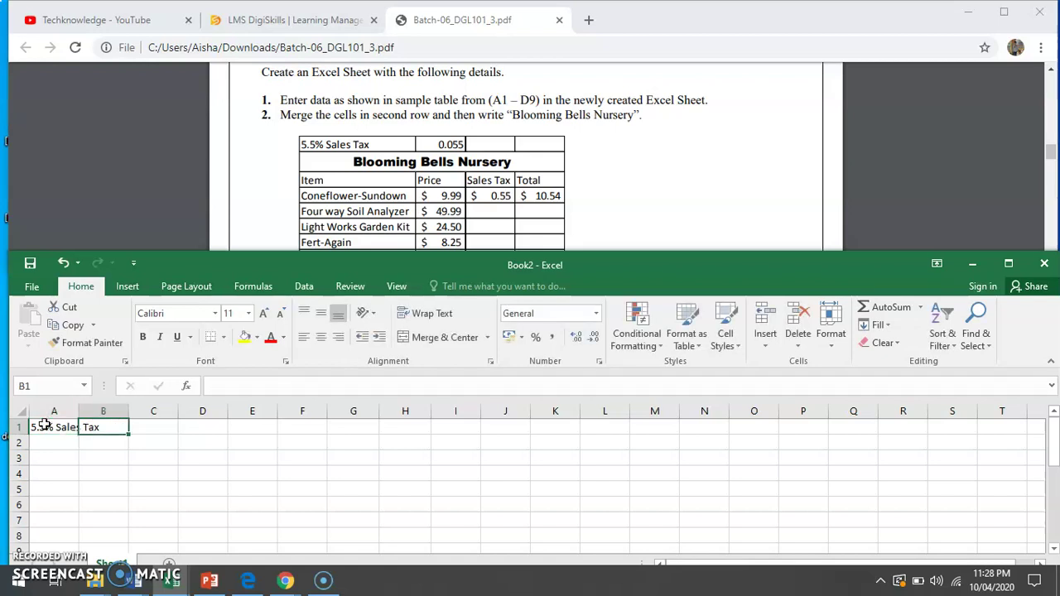
{"action": "type", "text": "0.0"}
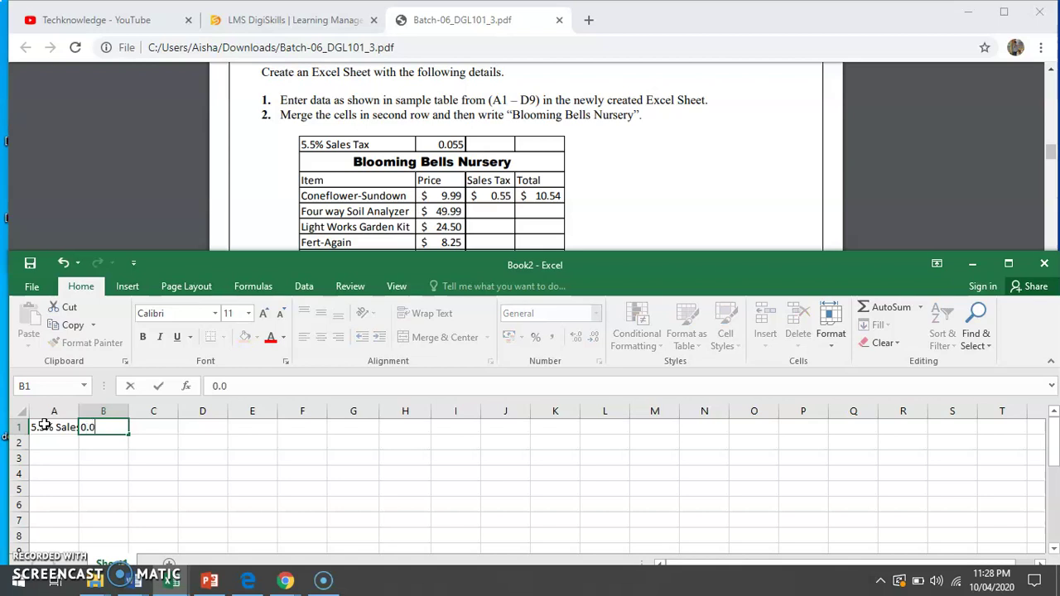
{"action": "type", "text": "55"}
{"action": "key", "text": "Return"}
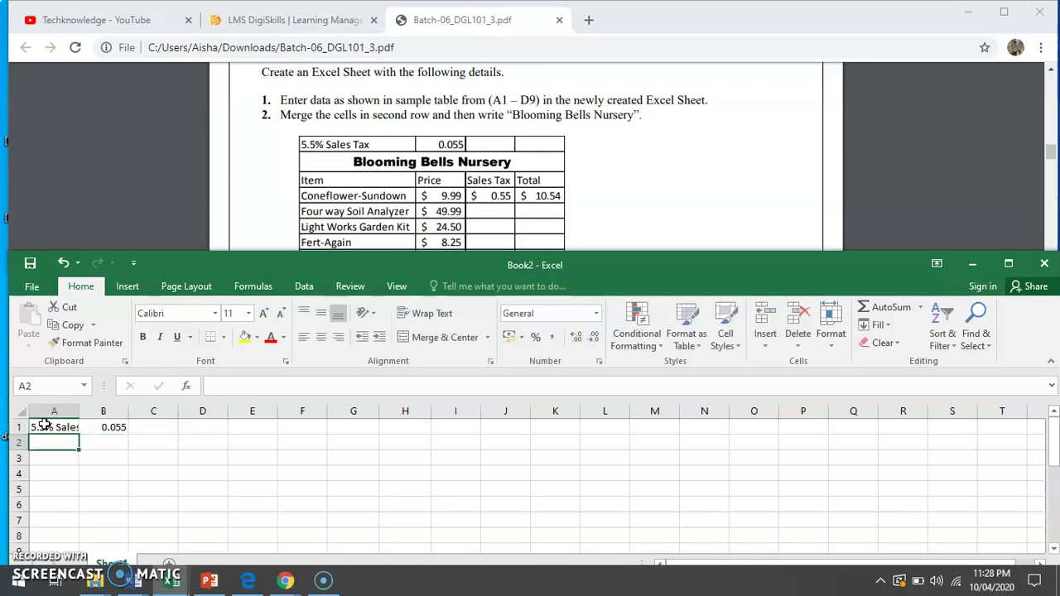
- Enter the title "Blooming Bells Nursery" in A2 and merge and center it across A2:D2
{"action": "type", "text": "B"}
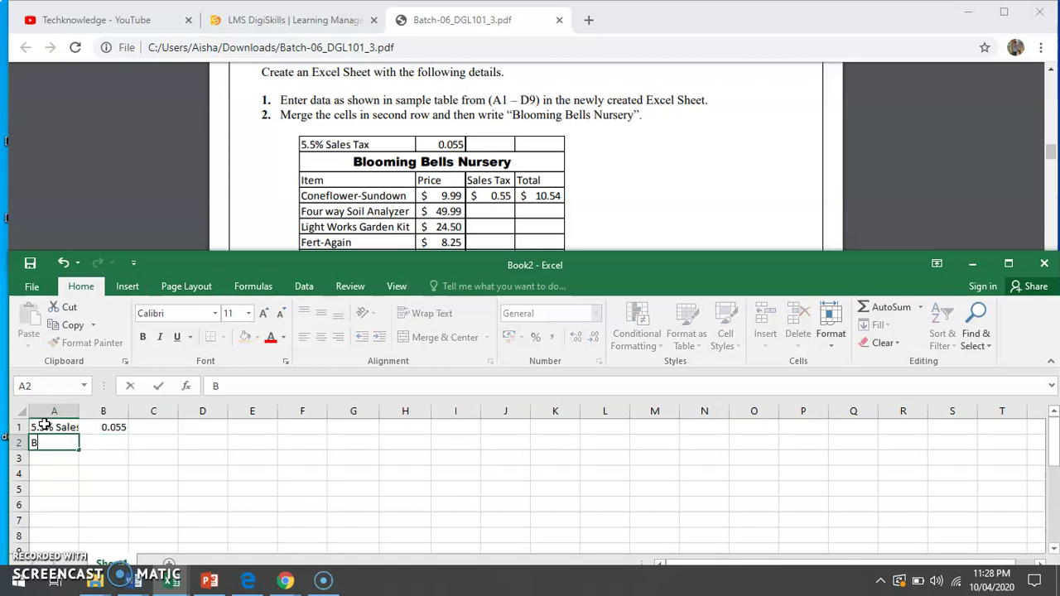
{"action": "type", "text": "looming"}
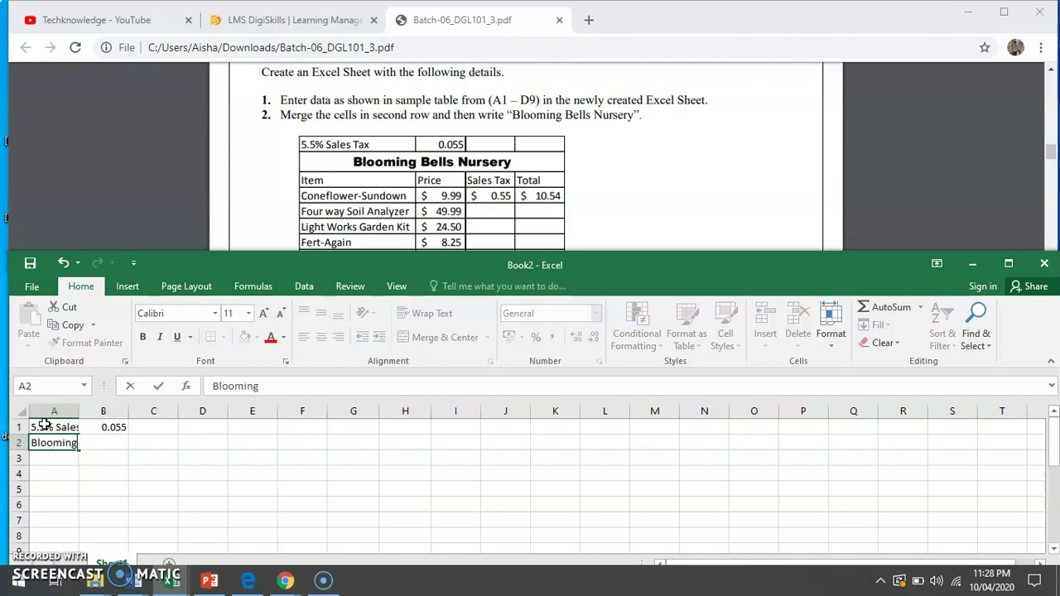
{"action": "type", "text": " Bells Nursery"}
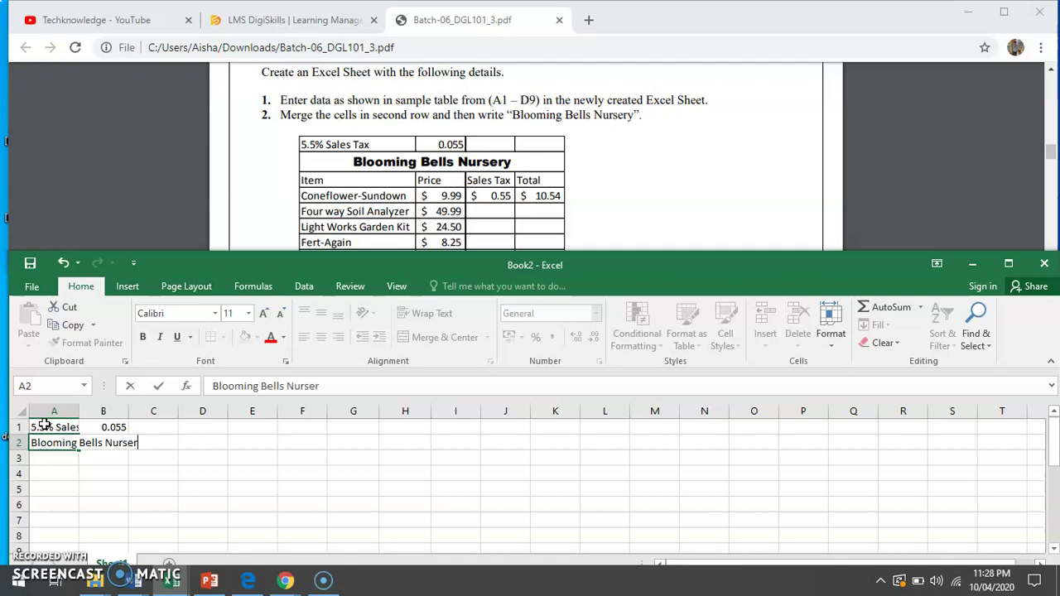
{"action": "key", "text": "Return"}
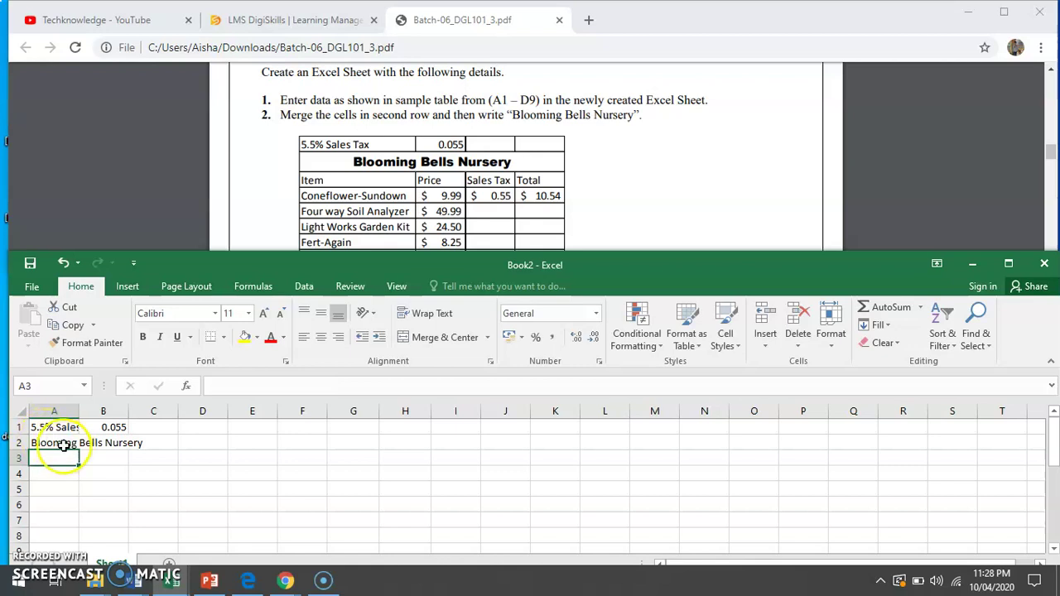
{"action": "left_click", "coordinate": [64, 445]}
{"action": "left_click_drag", "start_coordinate": [64, 445], "coordinate": [186, 443]}
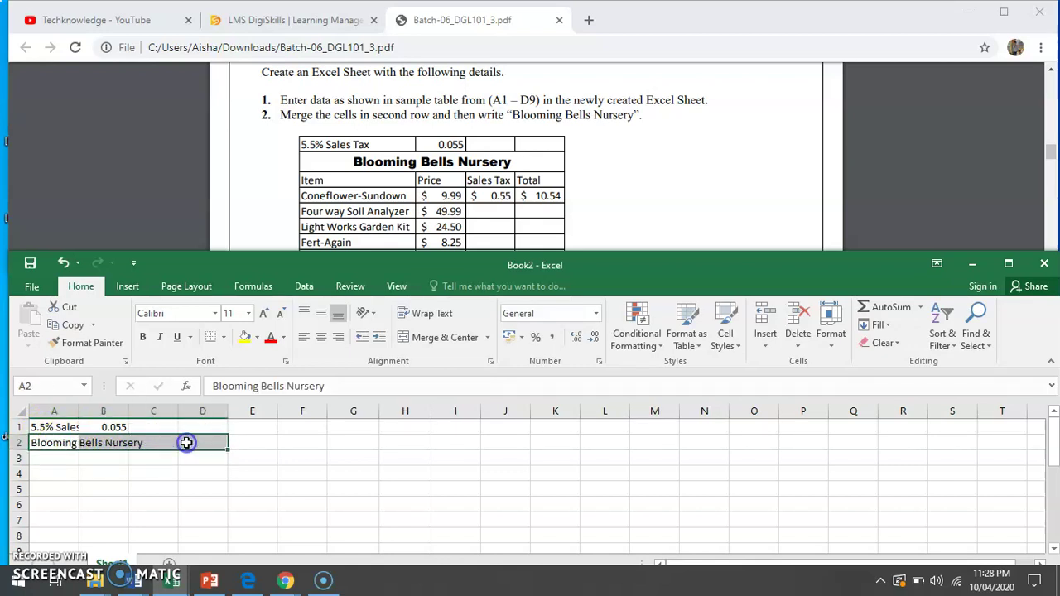
{"action": "left_click", "coordinate": [439, 338]}
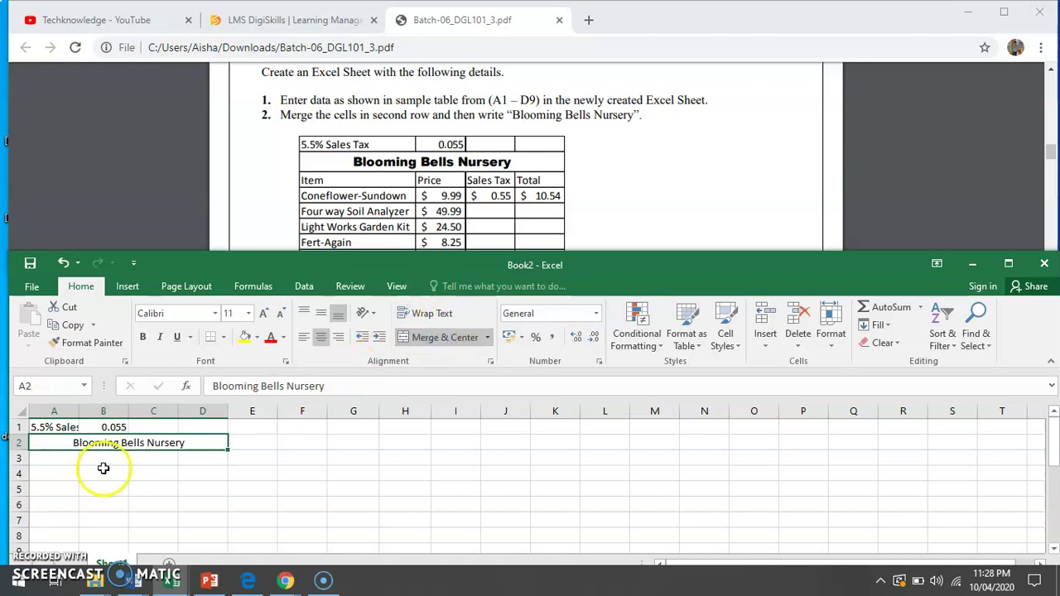
- Enter the heading "Item" in A3 and the first item, "Coneflower-Sundown", in A4
{"action": "left_click", "coordinate": [60, 459]}
{"action": "type", "text": "Item"}
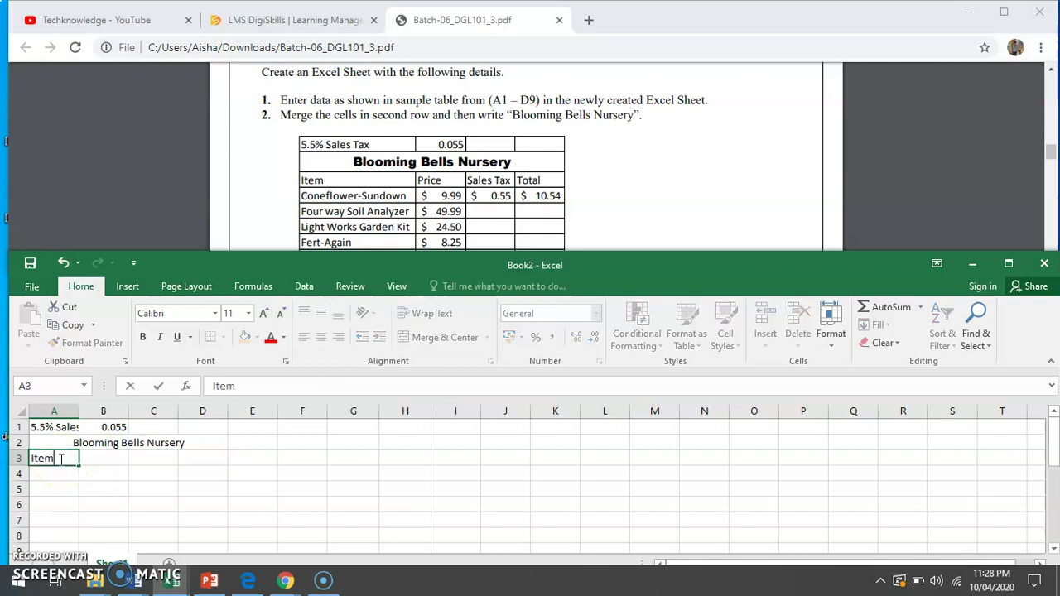
{"action": "key", "text": "Return"}
{"action": "type", "text": "C"}
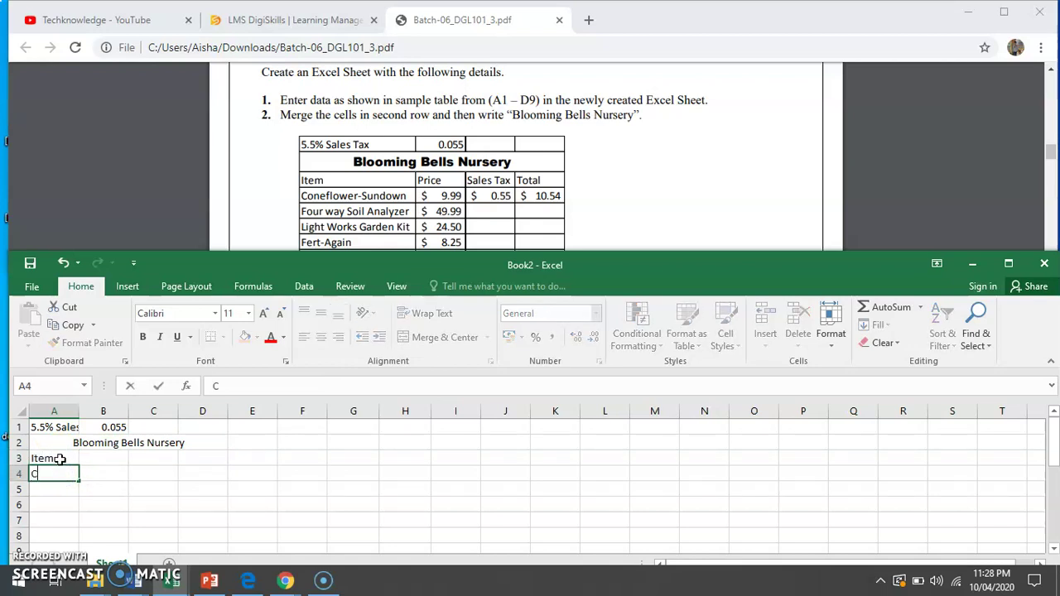
{"action": "type", "text": "oneflowe"}
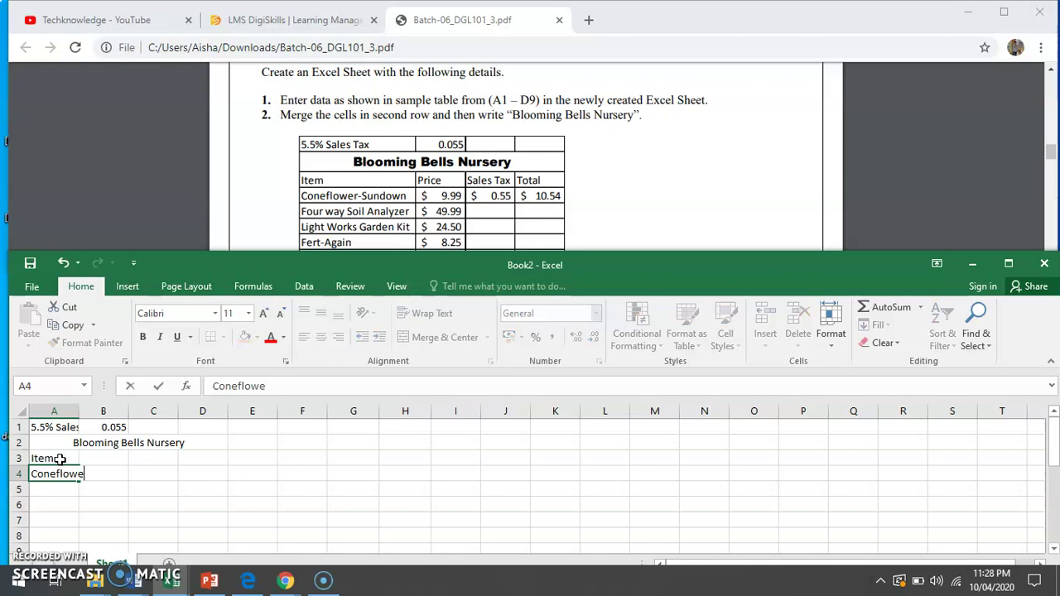
{"action": "type", "text": "r-Sundown"}
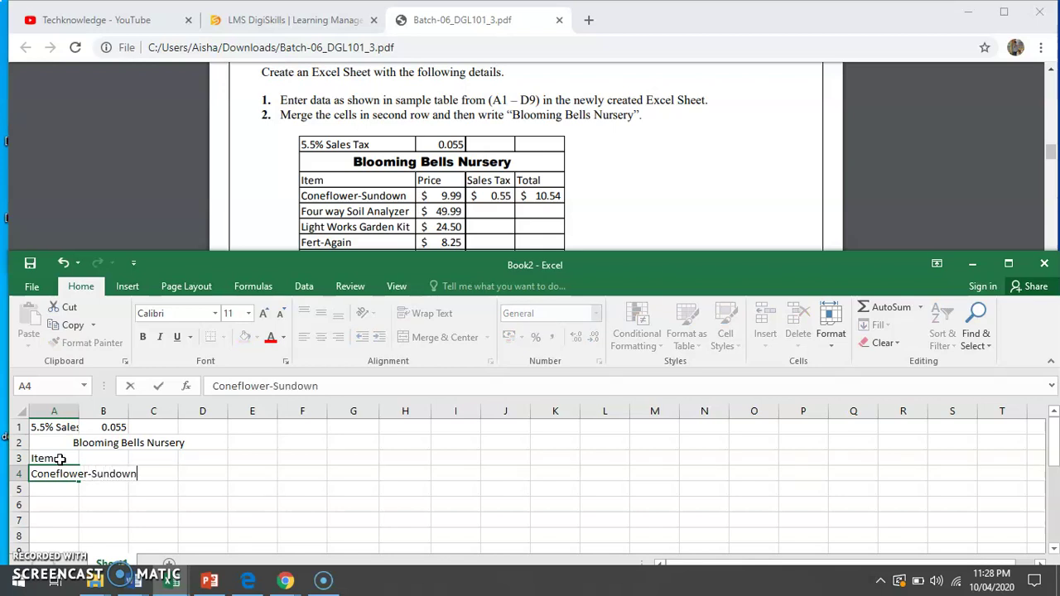
{"action": "key", "text": "Return"}
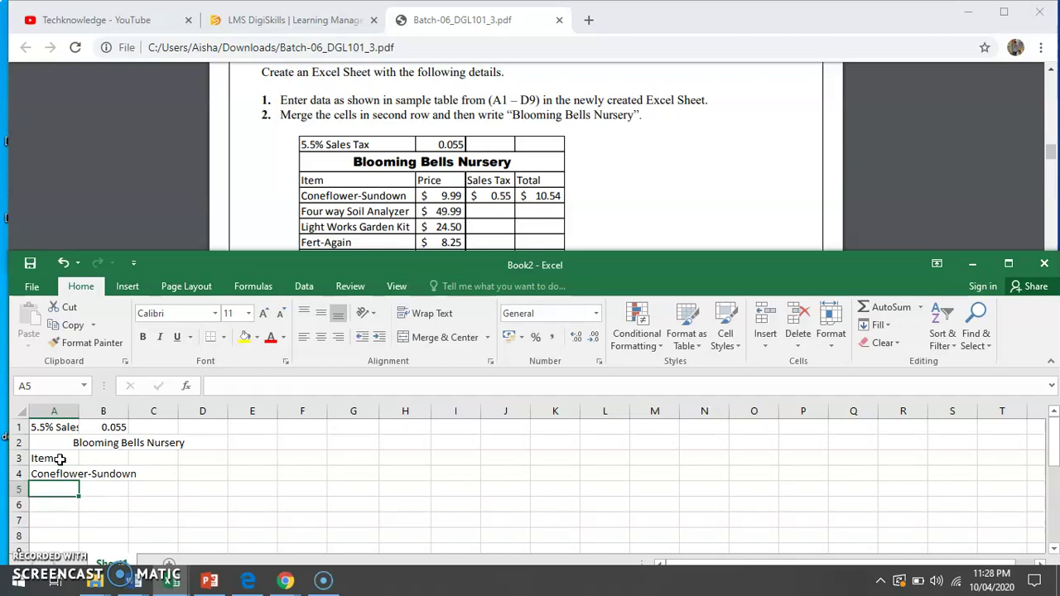
- Add the items "Four Way Soil Analyzer" in A5 and "Light Works Garden Kit" in A6
{"action": "type", "text": "Four Way"}
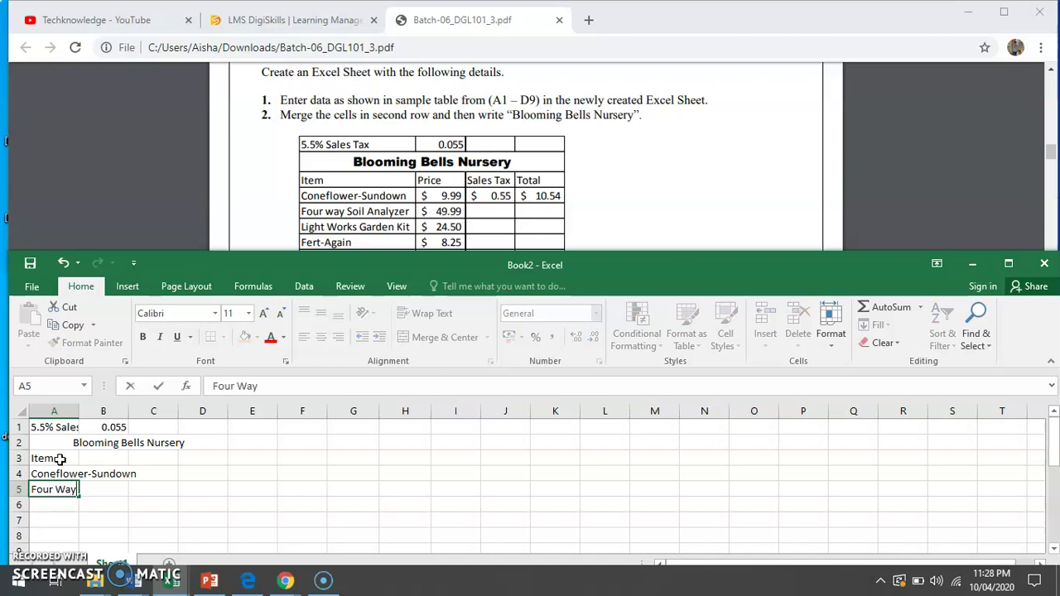
{"action": "type", "text": " Soil Am"}
{"action": "key", "text": "BackSpace"}
{"action": "type", "text": "nalyzer"}
{"action": "key", "text": "Return"}
{"action": "type", "text": "Light"}
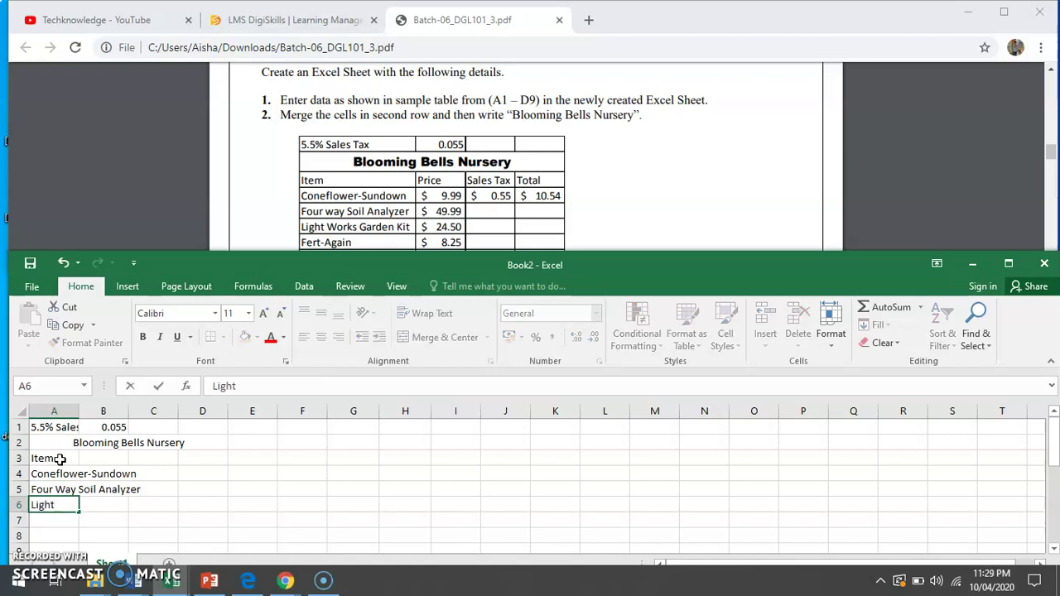
{"action": "type", "text": " Works Garden Kit"}
{"action": "key", "text": "Return"}
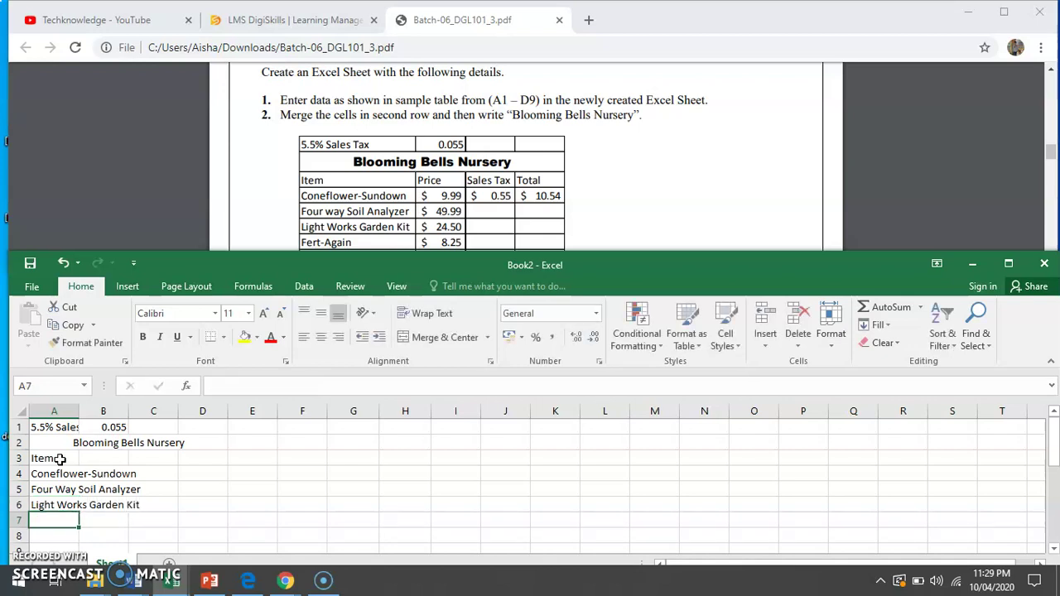
- Enter "Fet-Again" as the next item in cell A7
{"action": "type", "text": "Fet-Again"}
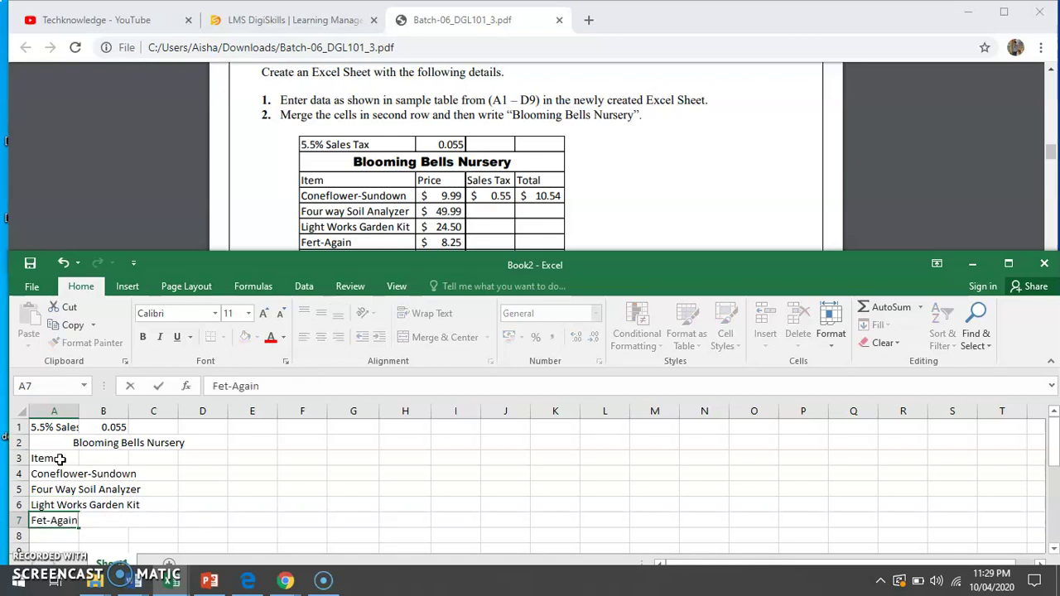
{"action": "left_click", "coordinate": [448, 211]}
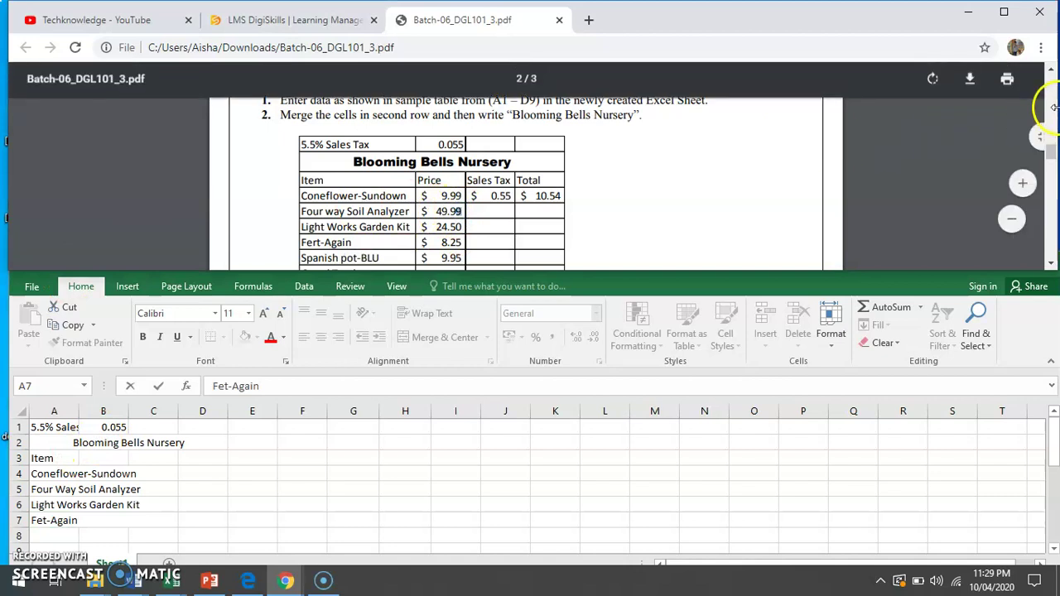
{"action": "left_click_drag", "start_coordinate": [1049, 152], "coordinate": [1049, 147]}
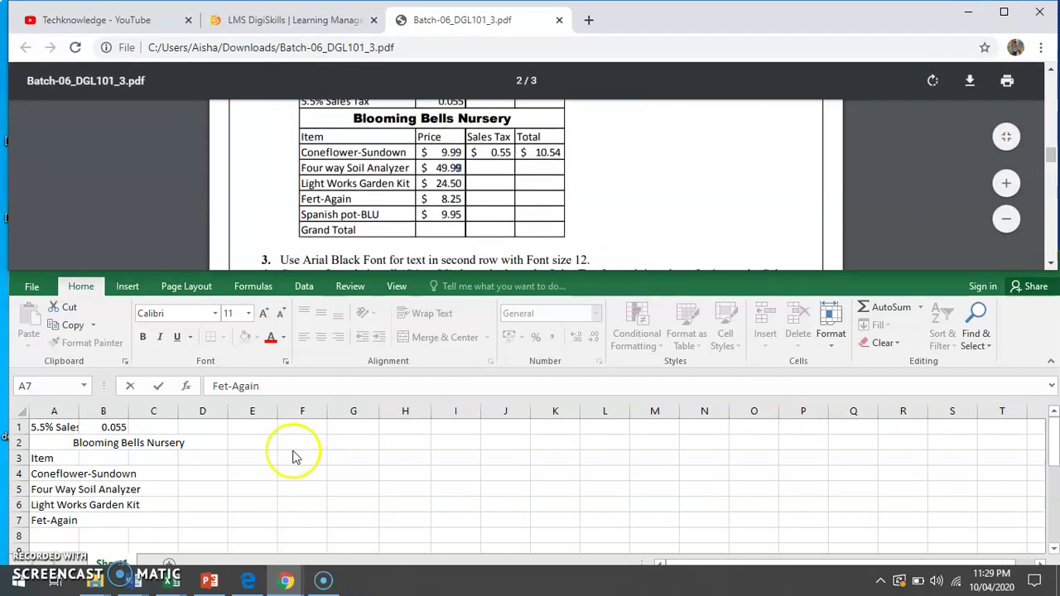
{"action": "left_click", "coordinate": [47, 528]}
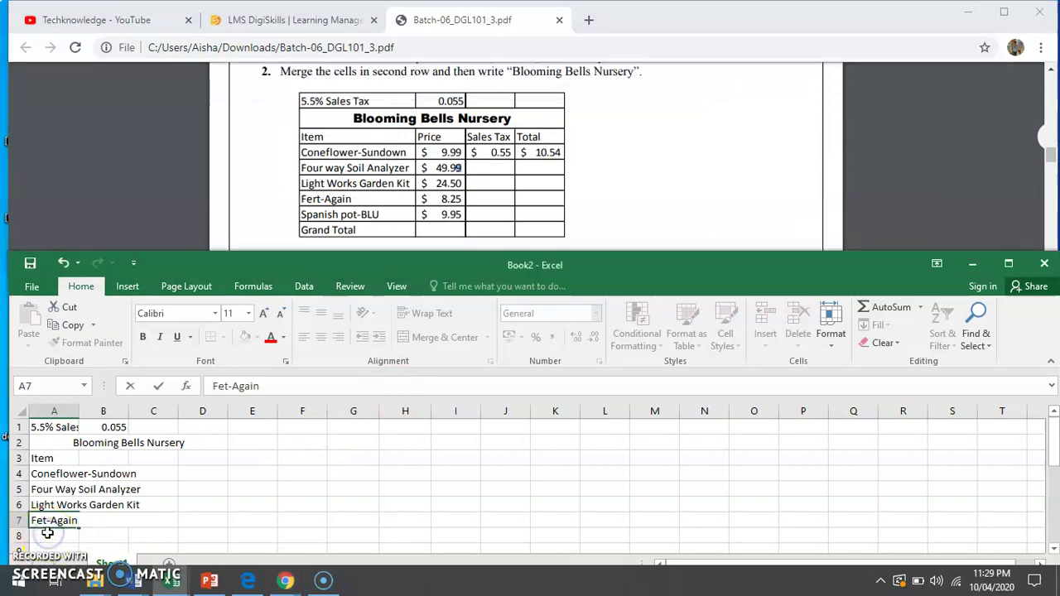
{"action": "left_click", "coordinate": [47, 533]}
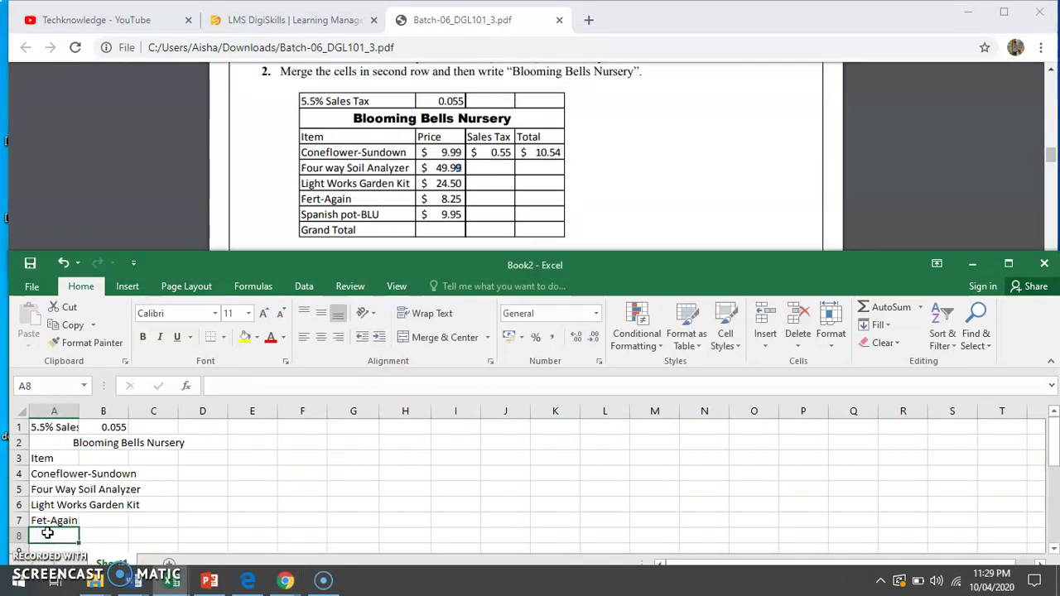
- Enter "Spamish pot-BLU" as the next item in cell A8
{"action": "type", "text": "Spamish"}
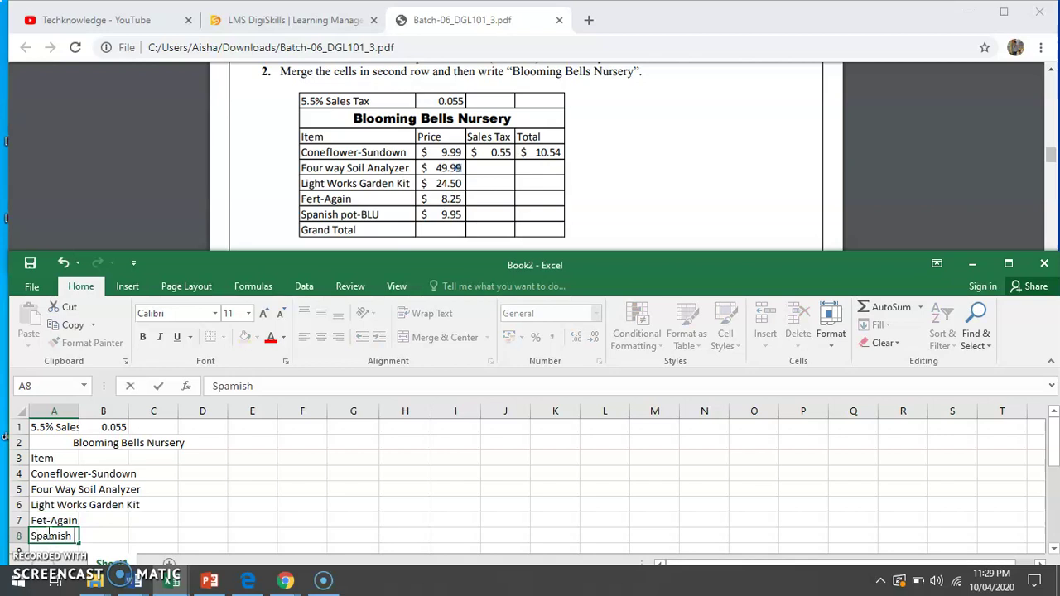
{"action": "type", "text": " pi"}
{"action": "type", "text": "ot"}
{"action": "type", "text": "-BLI"}
{"action": "type", "text": "U"}
{"action": "key", "text": "Return"}
- Enter the label "Grand Total" in A9 and widen column A to fit the item names
{"action": "type", "text": "Gran"}
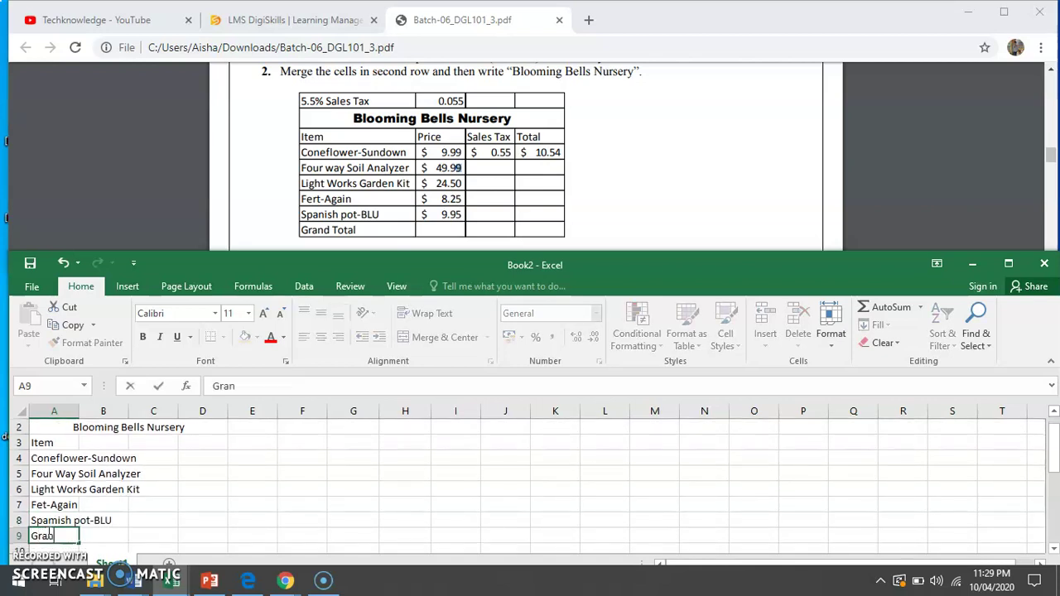
{"action": "type", "text": "d Total"}
{"action": "key", "text": "Return"}
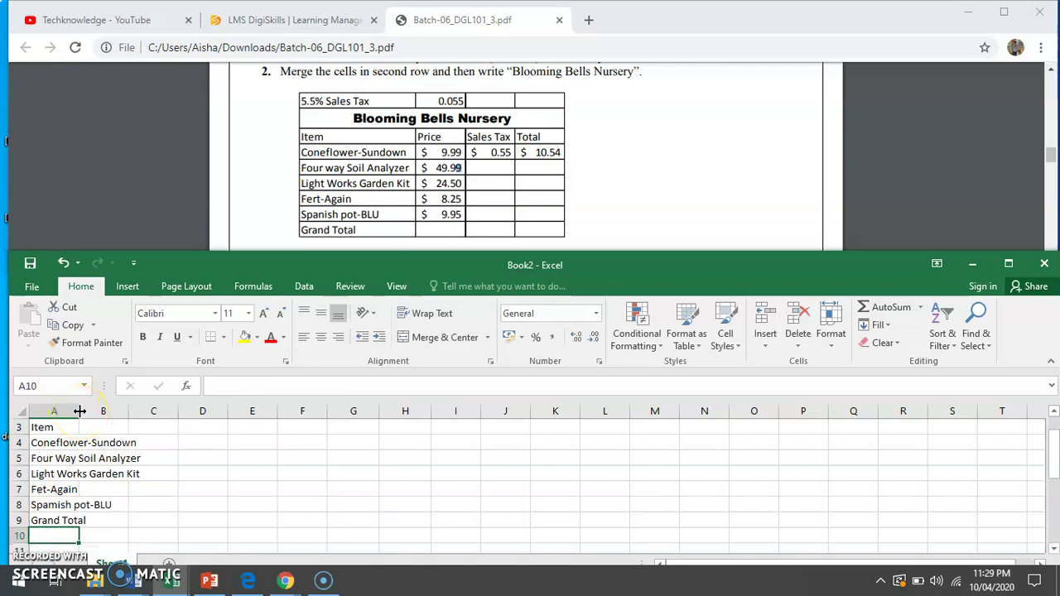
{"action": "left_click_drag", "start_coordinate": [80, 411], "coordinate": [158, 411]}
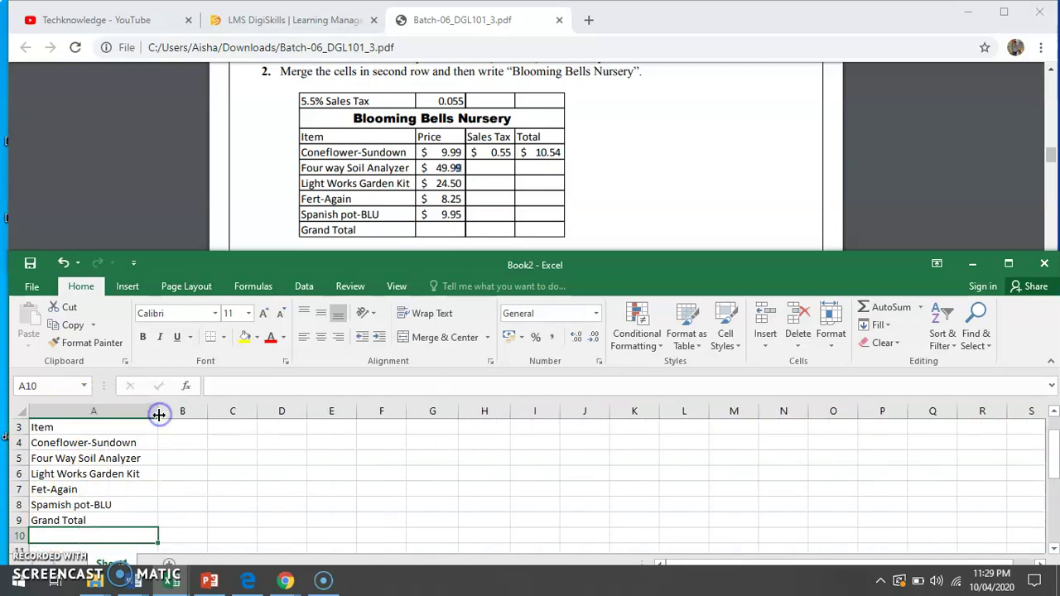
- Enter the headings "Price", "Sales Tax" and "Total" in cells B3, C3 and D3
{"action": "left_click", "coordinate": [176, 426]}
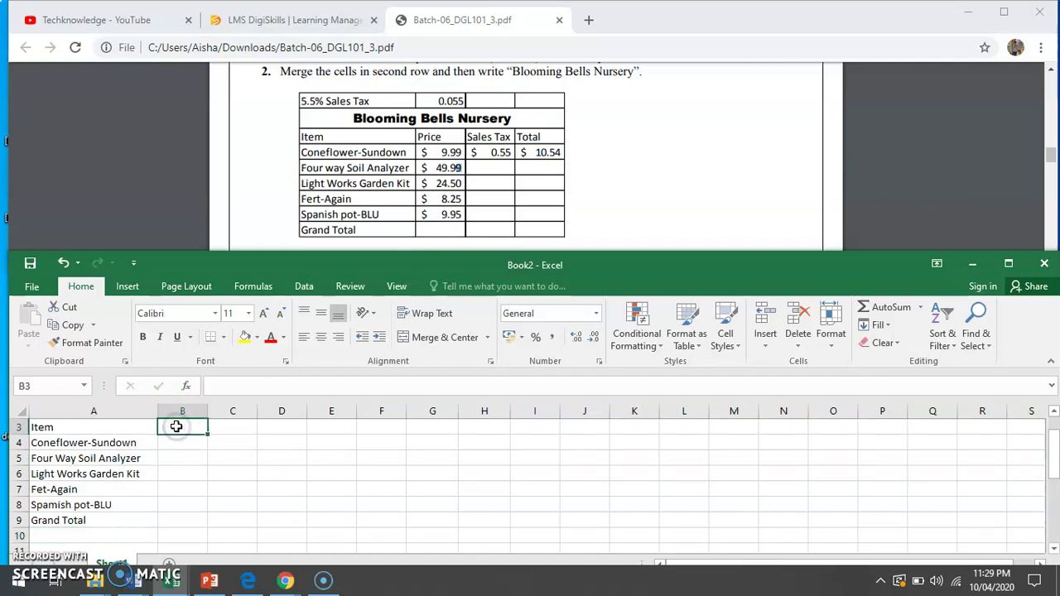
{"action": "type", "text": "Price"}
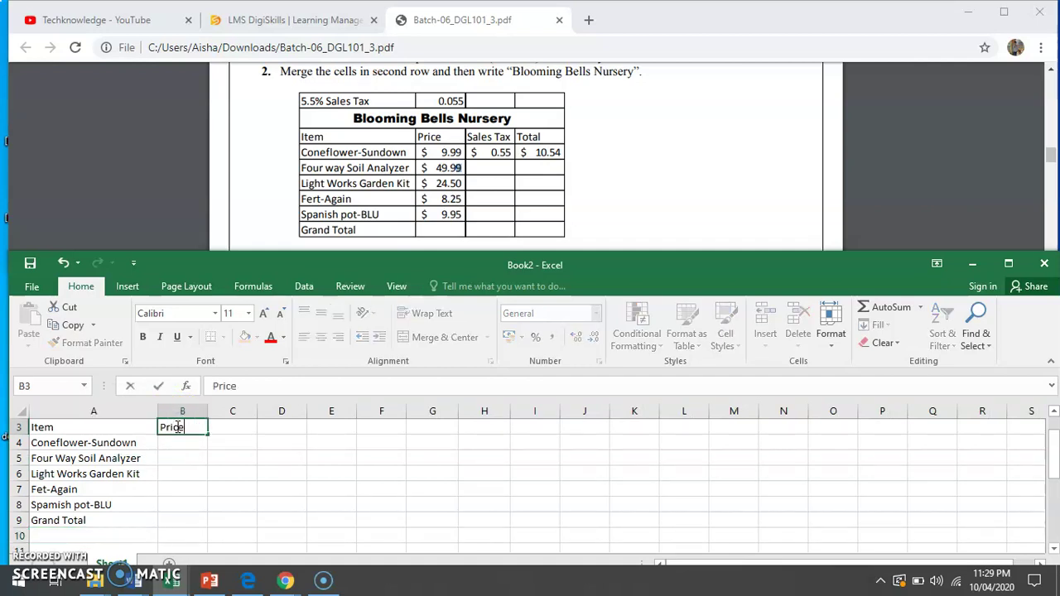
{"action": "key", "text": "Tab"}
{"action": "type", "text": "Sal"}
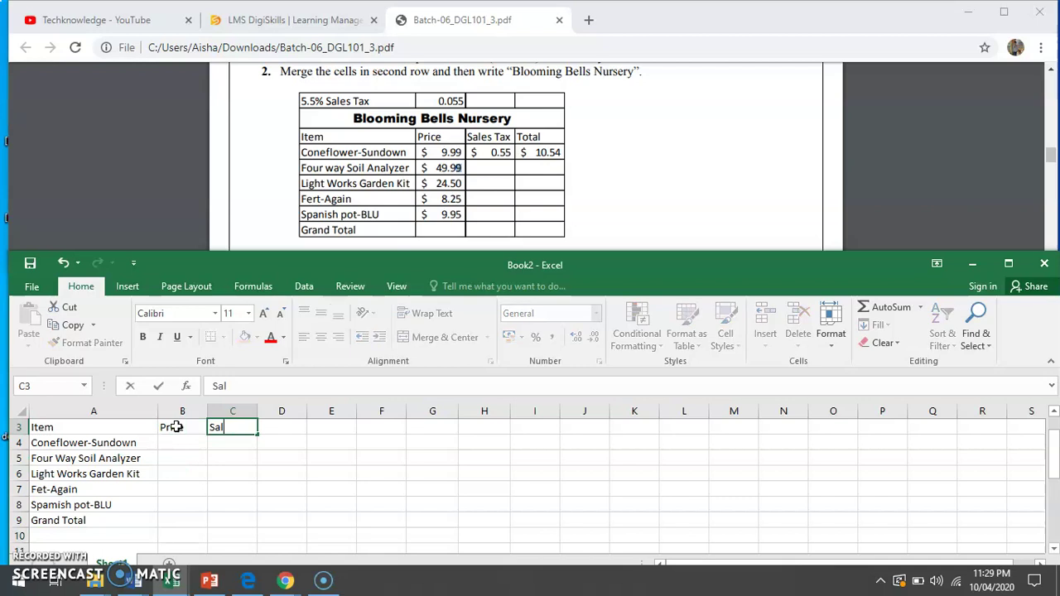
{"action": "type", "text": "es Tax"}
{"action": "key", "text": "Tab"}
{"action": "type", "text": "Total"}
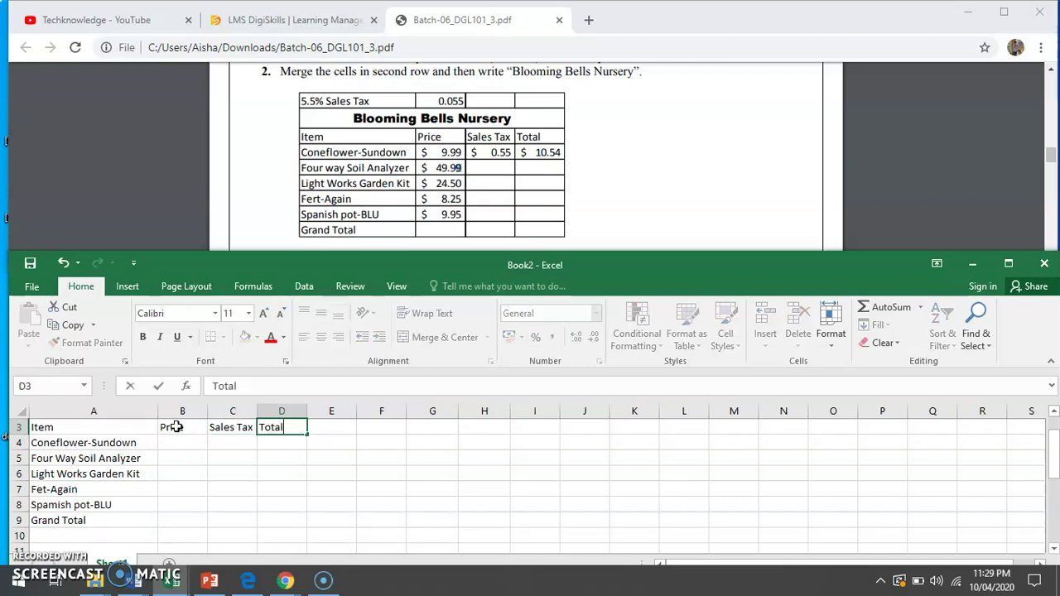
- Enter the prices 9.99, 49.99 and 24.50 for the first three items in B4:B6
{"action": "left_click", "coordinate": [184, 443]}
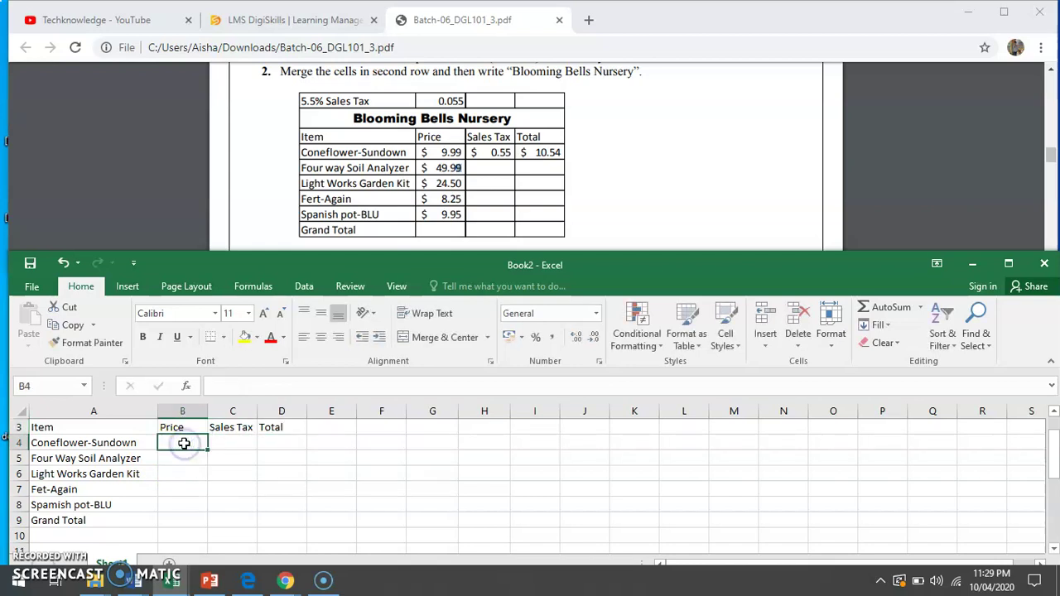
{"action": "type", "text": "9.99"}
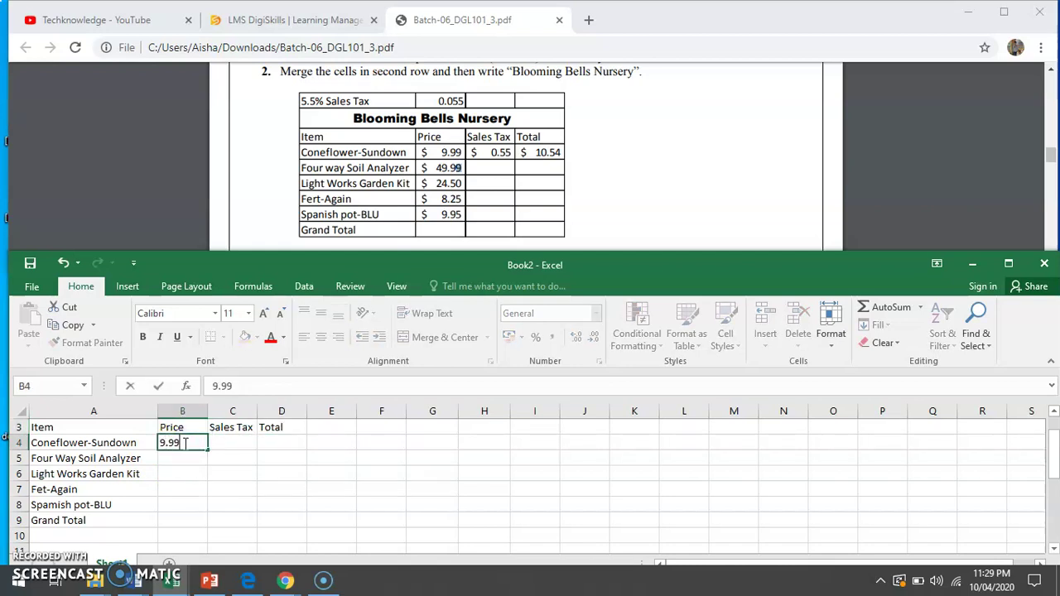
{"action": "key", "text": "Return"}
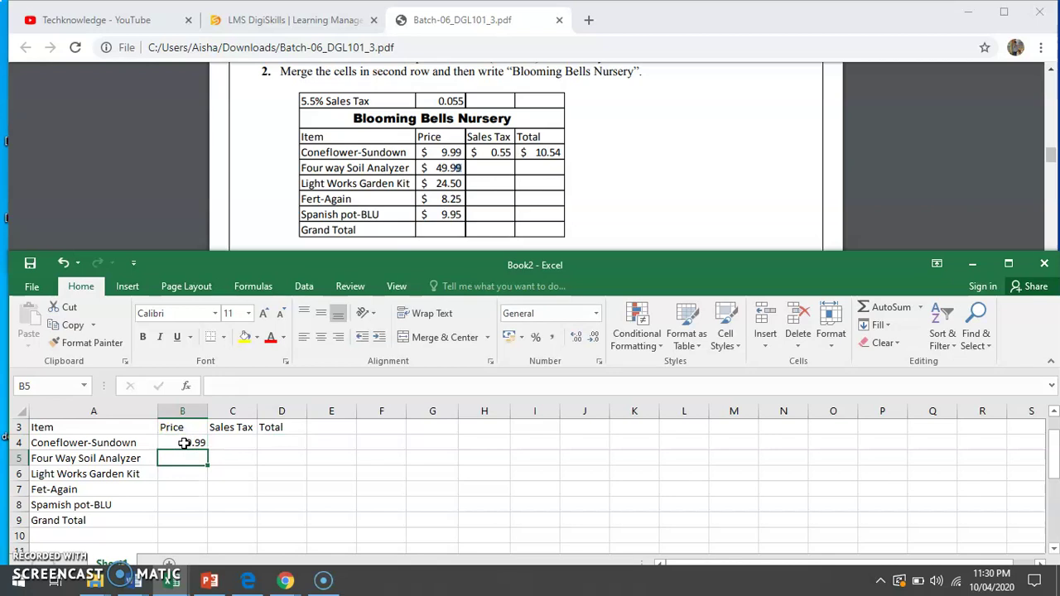
{"action": "type", "text": "49.99"}
{"action": "key", "text": "Return"}
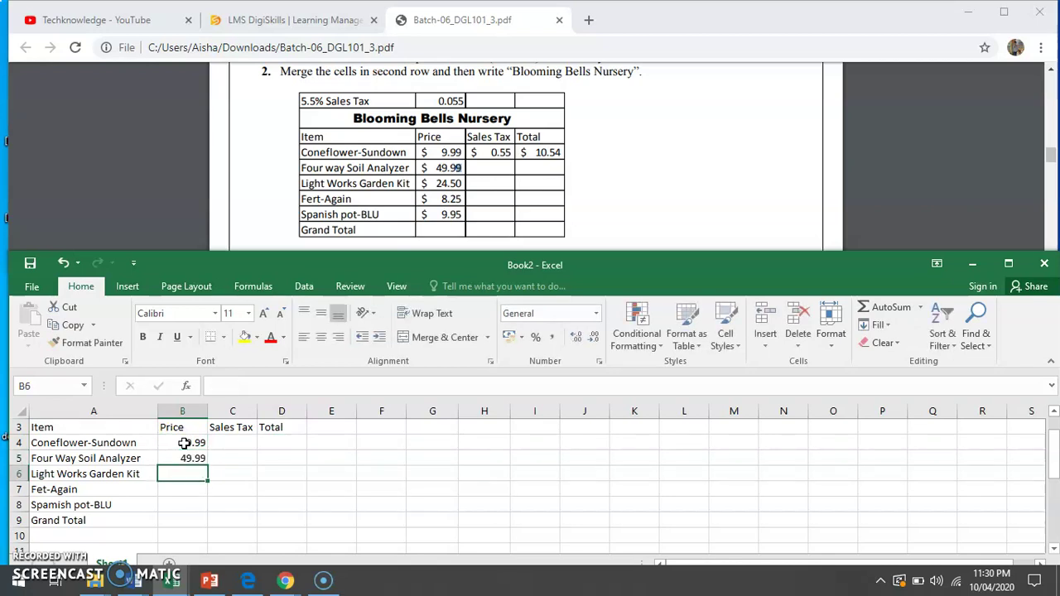
{"action": "type", "text": "24.50"}
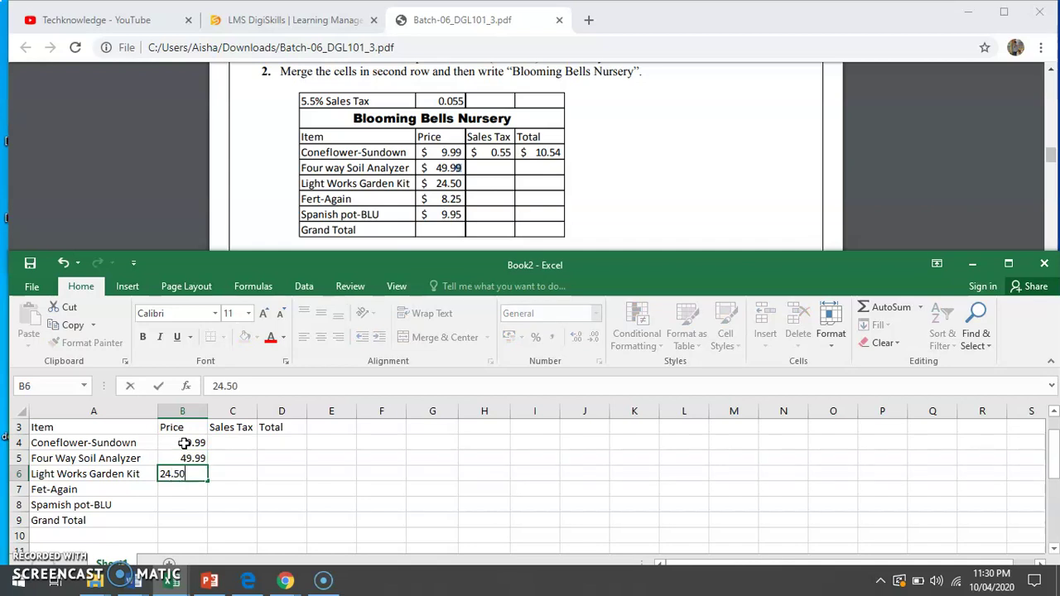
{"action": "key", "text": "Return"}
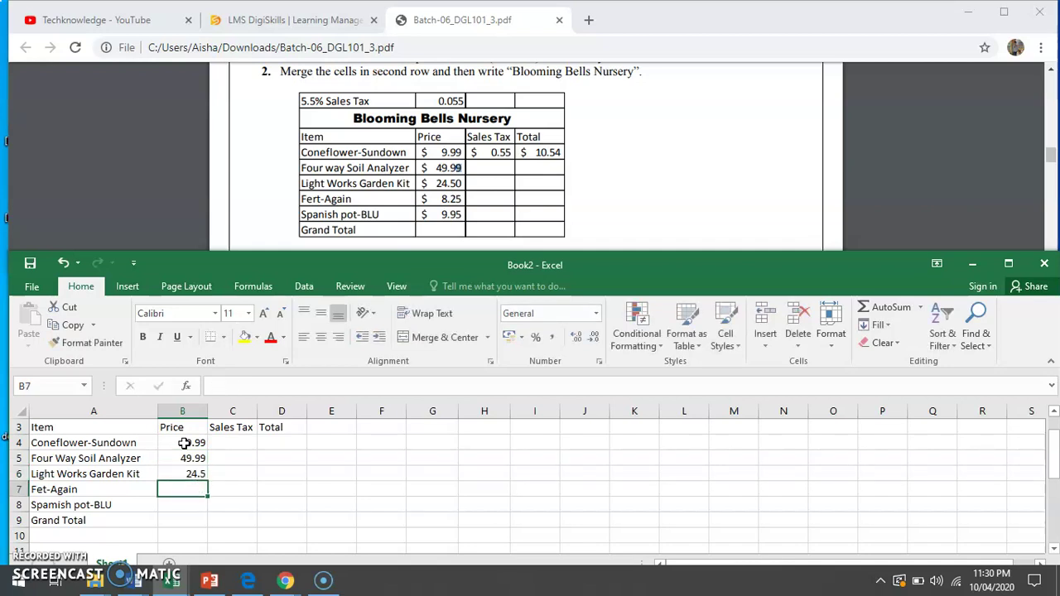
- Enter the prices 8.25 in B7 and 9.95 in B8 for the last two items
{"action": "type", "text": "8.25"}
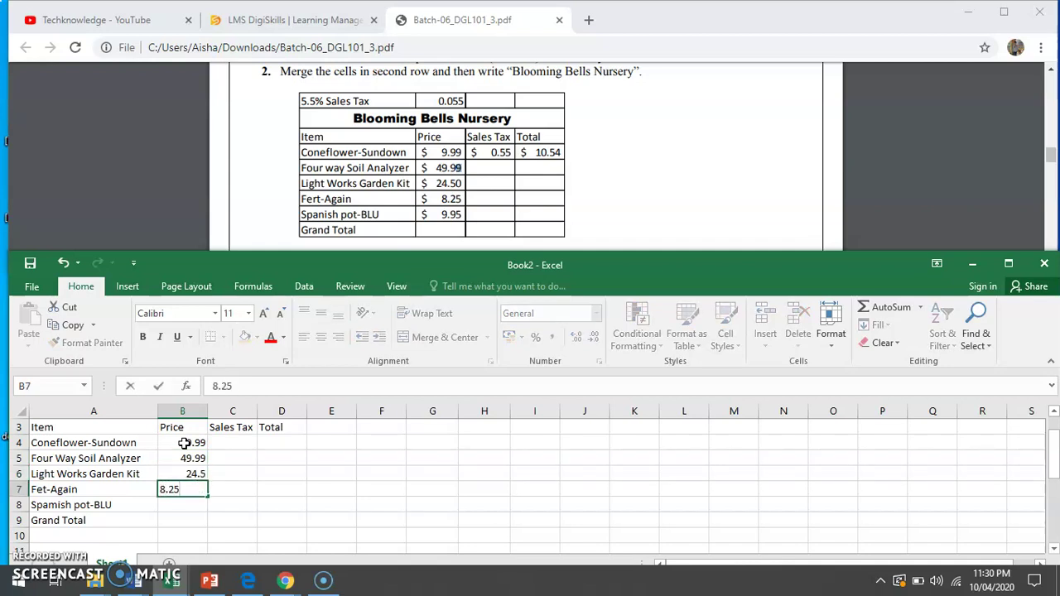
{"action": "key", "text": "Return"}
{"action": "type", "text": "9"}
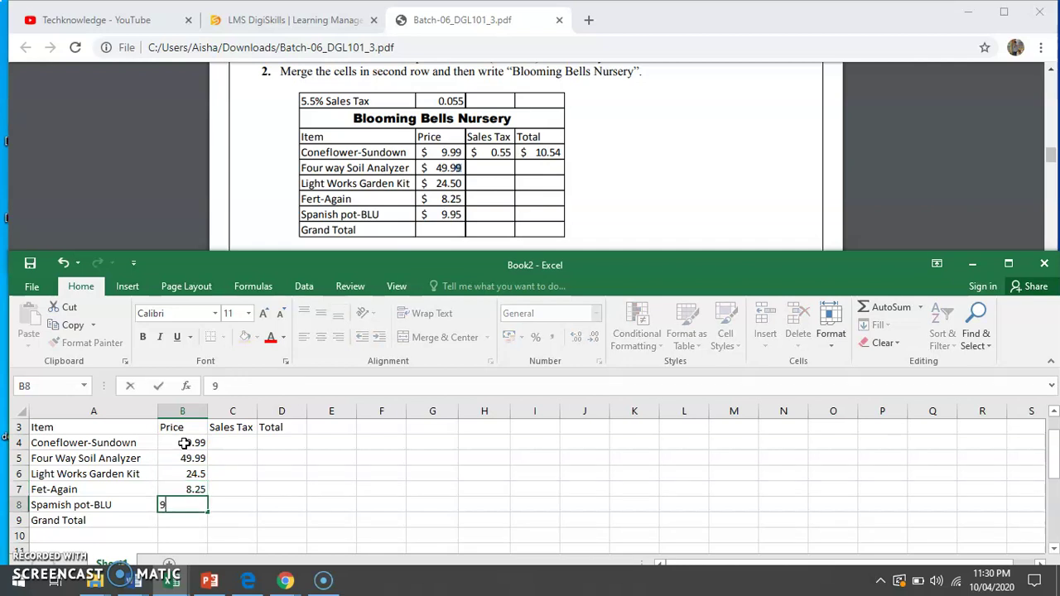
{"action": "type", "text": ",95"}
{"action": "key", "text": "BackSpace"}
{"action": "key", "text": "BackSpace"}
{"action": "key", "text": "Return"}
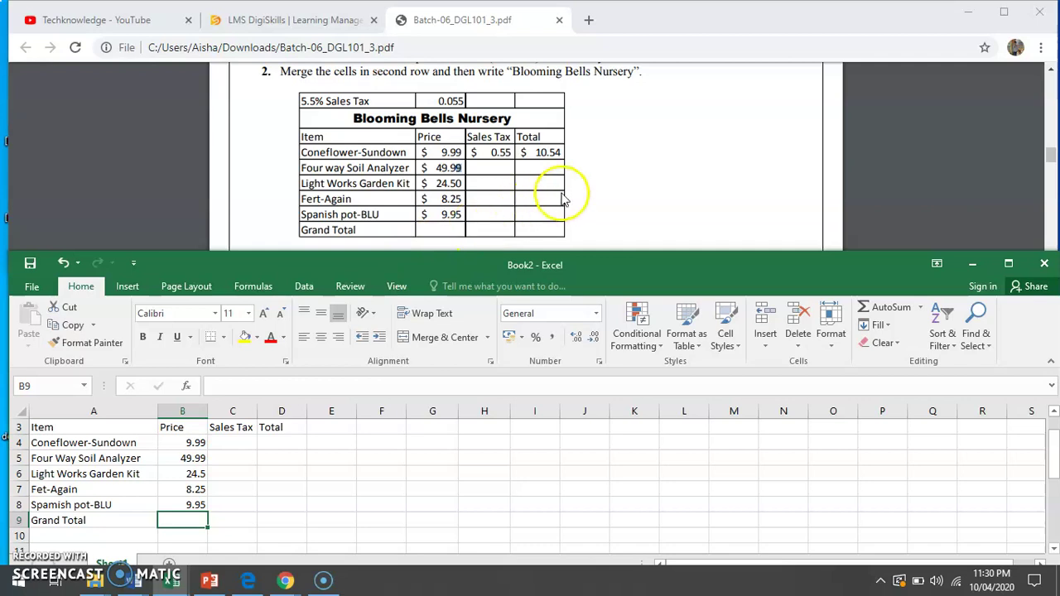
- Maximize the workbook window and bring the sheet's first rows back into view
{"action": "mouse_move", "coordinate": [971, 163]}
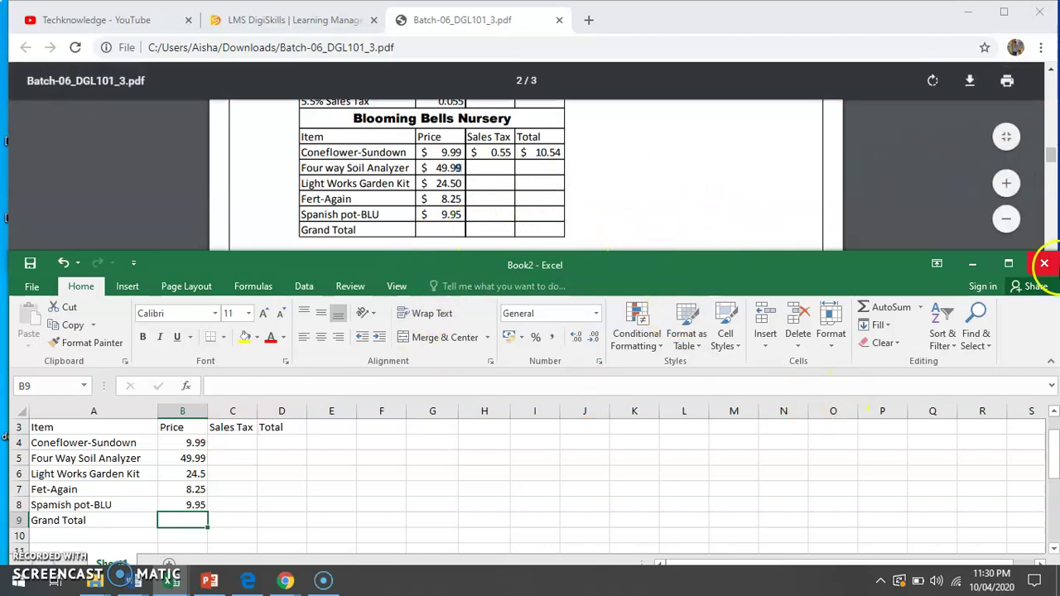
{"action": "left_click", "coordinate": [1010, 263]}
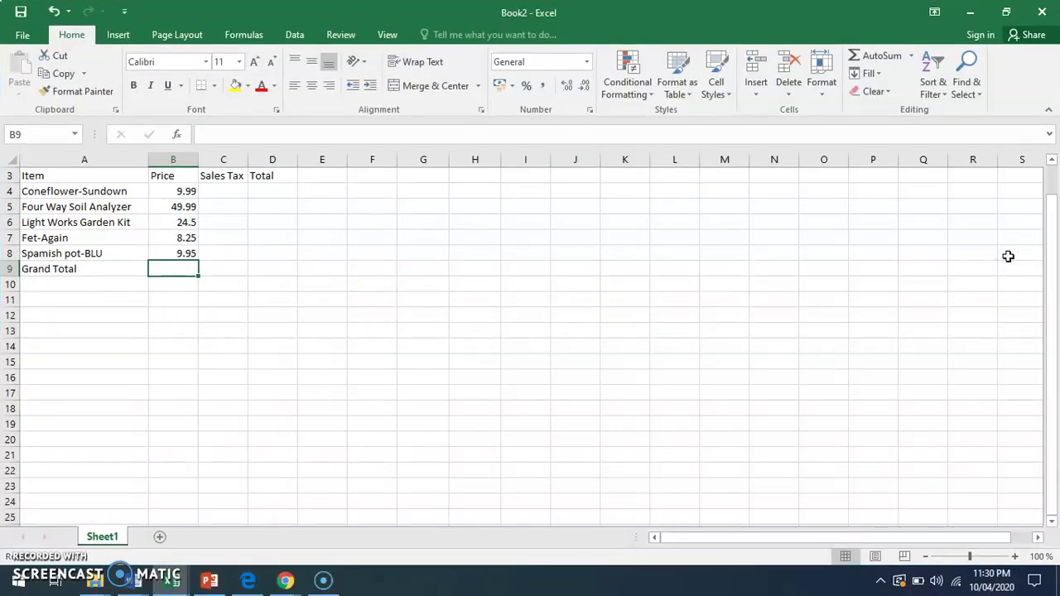
{"action": "left_click", "coordinate": [487, 269]}
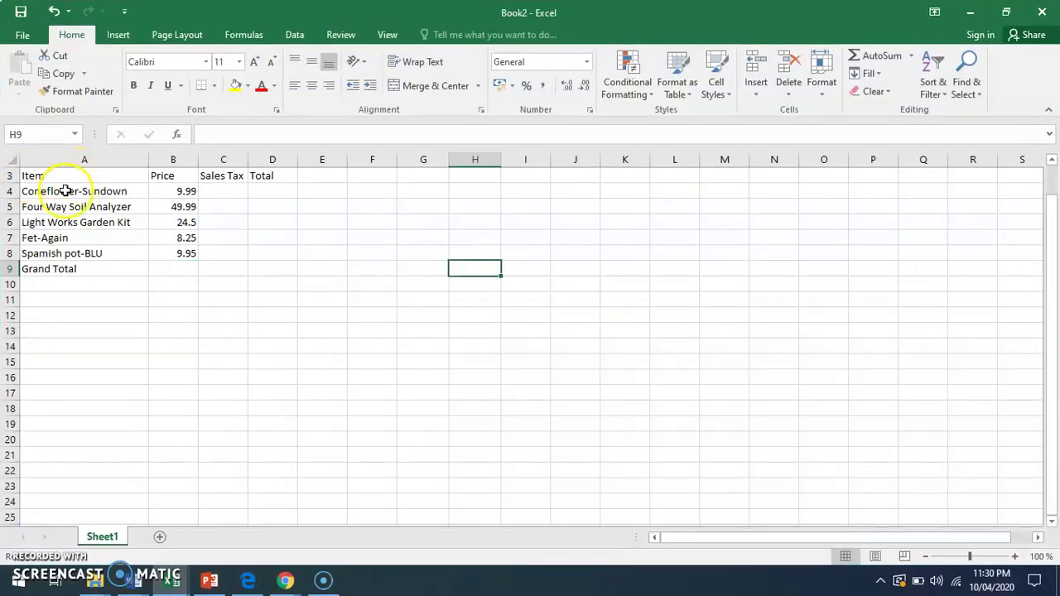
{"action": "left_click", "coordinate": [1052, 162]}
{"action": "left_click", "coordinate": [1052, 162]}
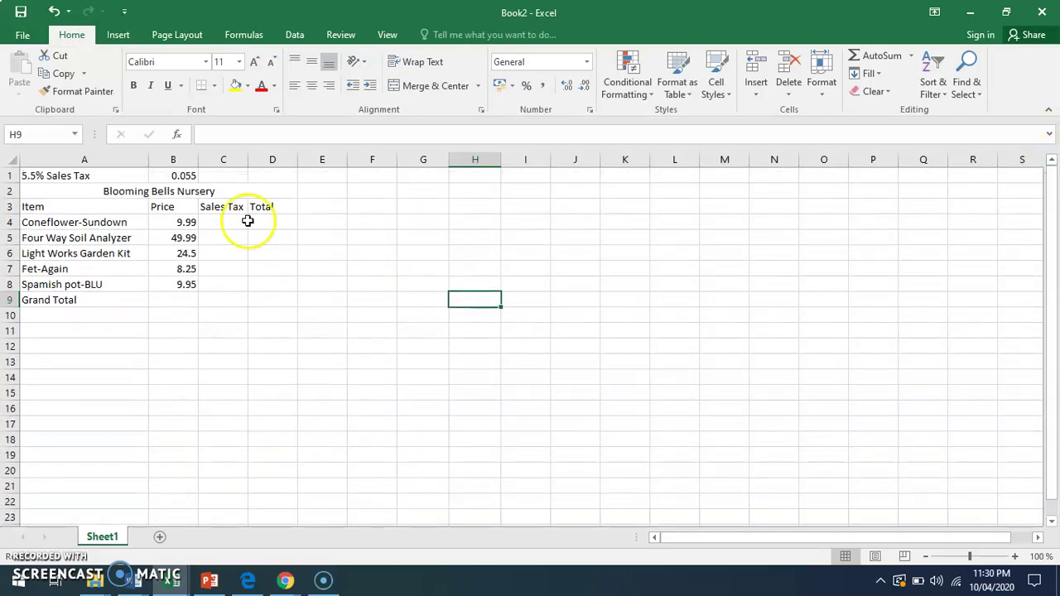
- Format the merged title "Blooming Bells Nursery" in row 2 with the Arial Black font at size 12
{"action": "left_click", "coordinate": [60, 197]}
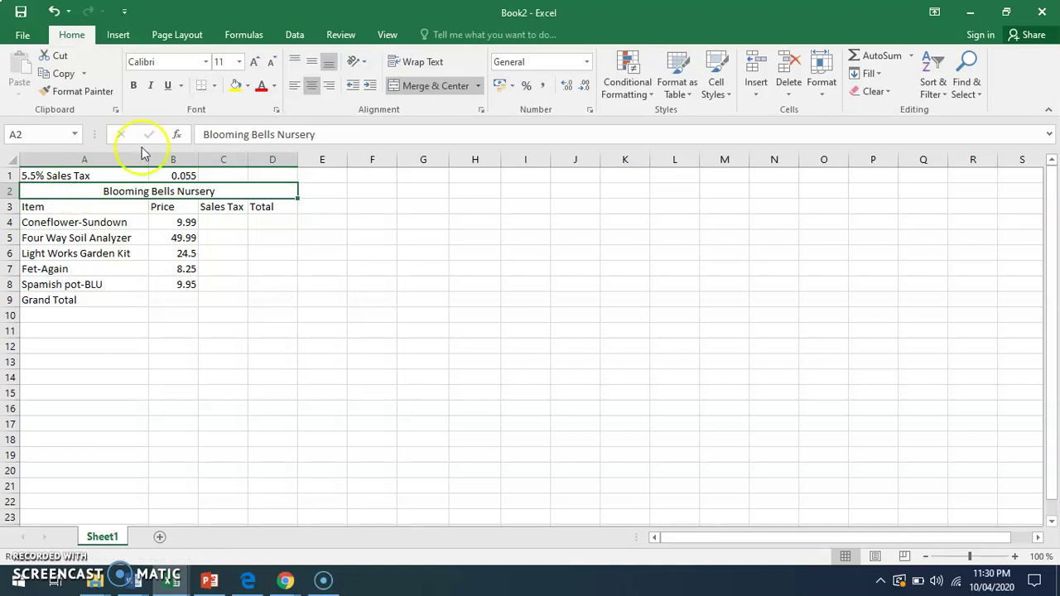
{"action": "left_click", "coordinate": [208, 63]}
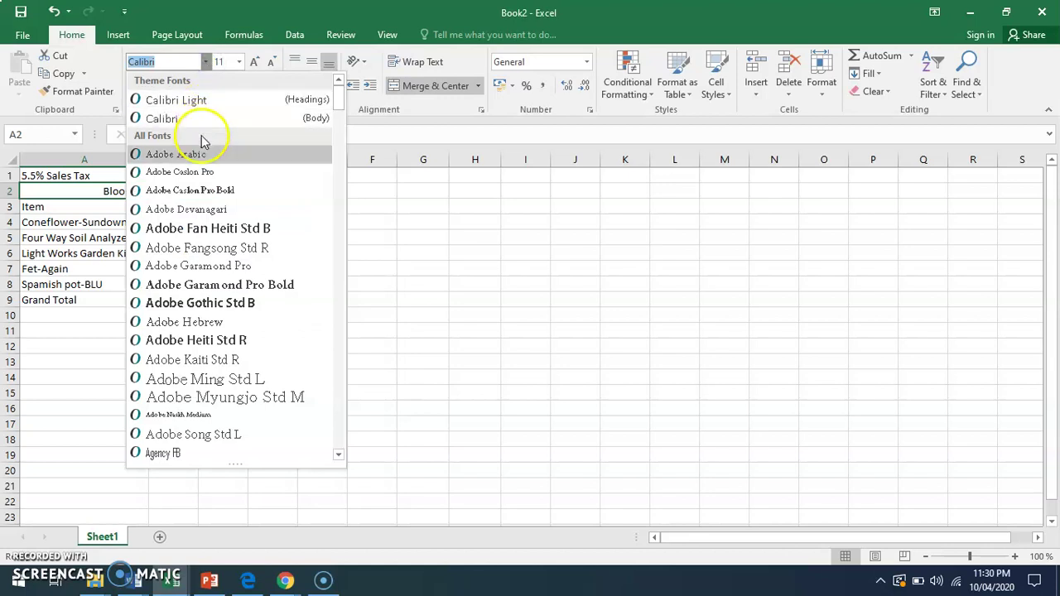
{"action": "key", "text": "Down"}
{"action": "type", "text": "ar"}
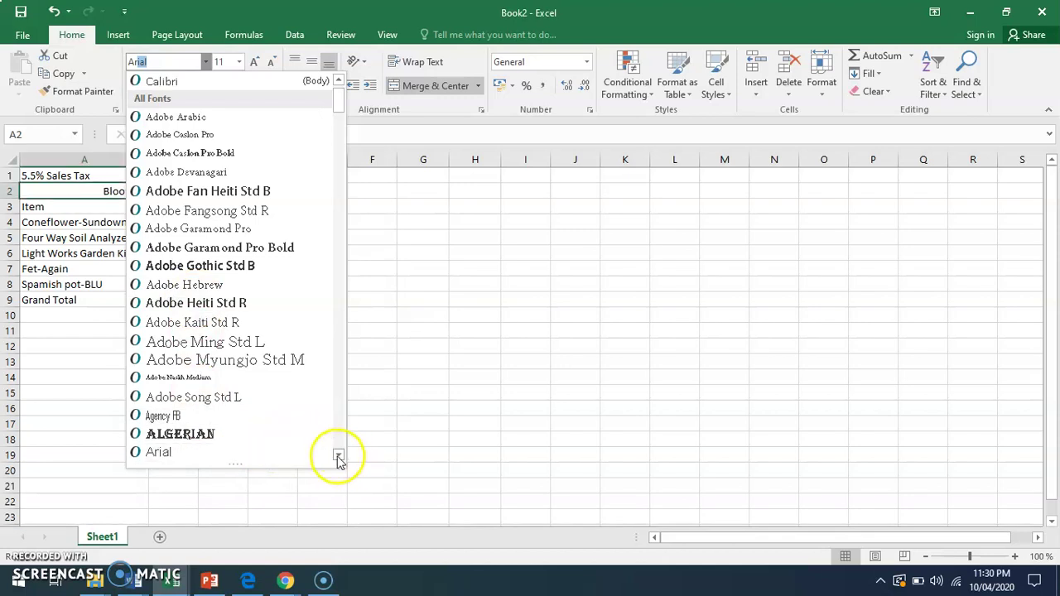
{"action": "left_click", "coordinate": [337, 456]}
{"action": "left_click", "coordinate": [337, 456]}
{"action": "left_click", "coordinate": [218, 438]}
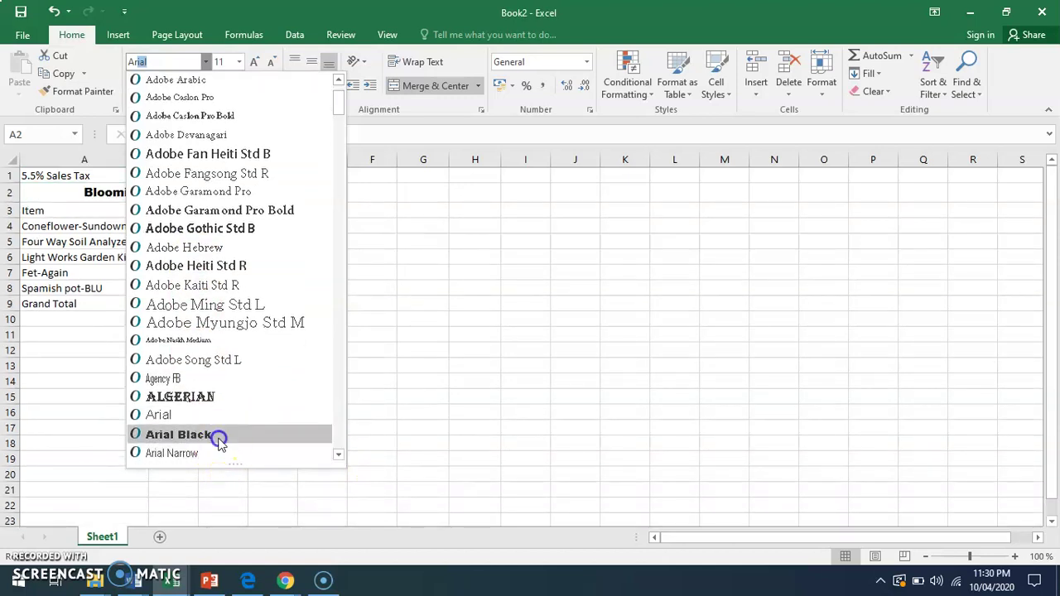
{"action": "left_click", "coordinate": [239, 62]}
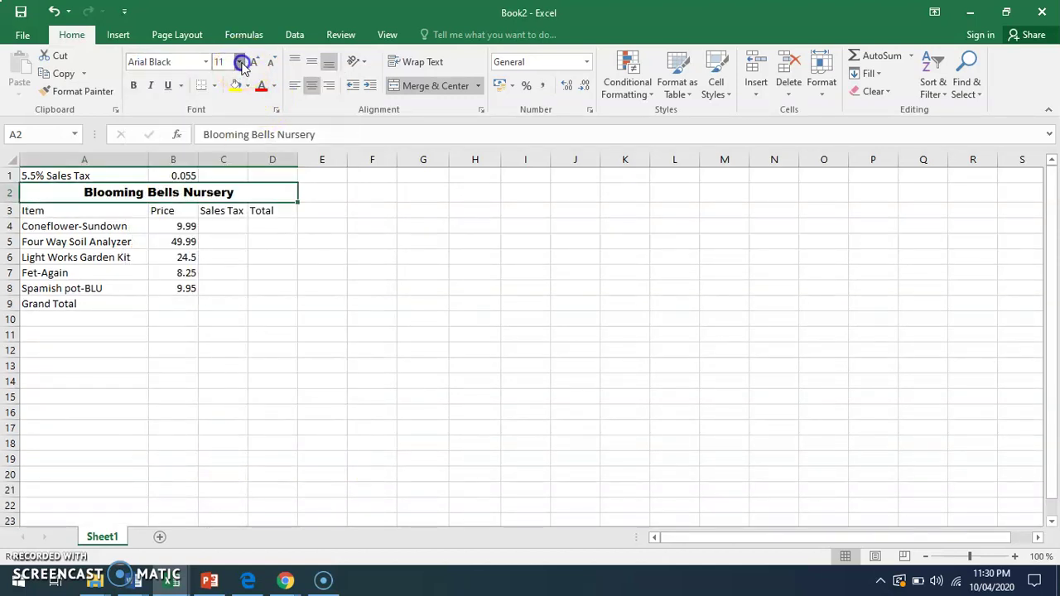
{"action": "left_click", "coordinate": [239, 62]}
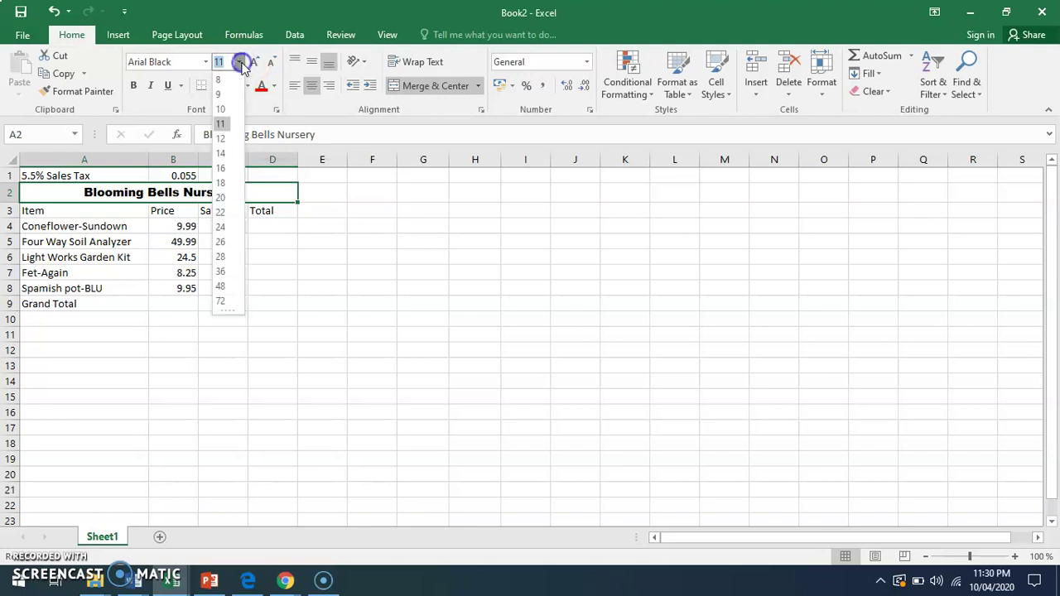
{"action": "left_click", "coordinate": [218, 134]}
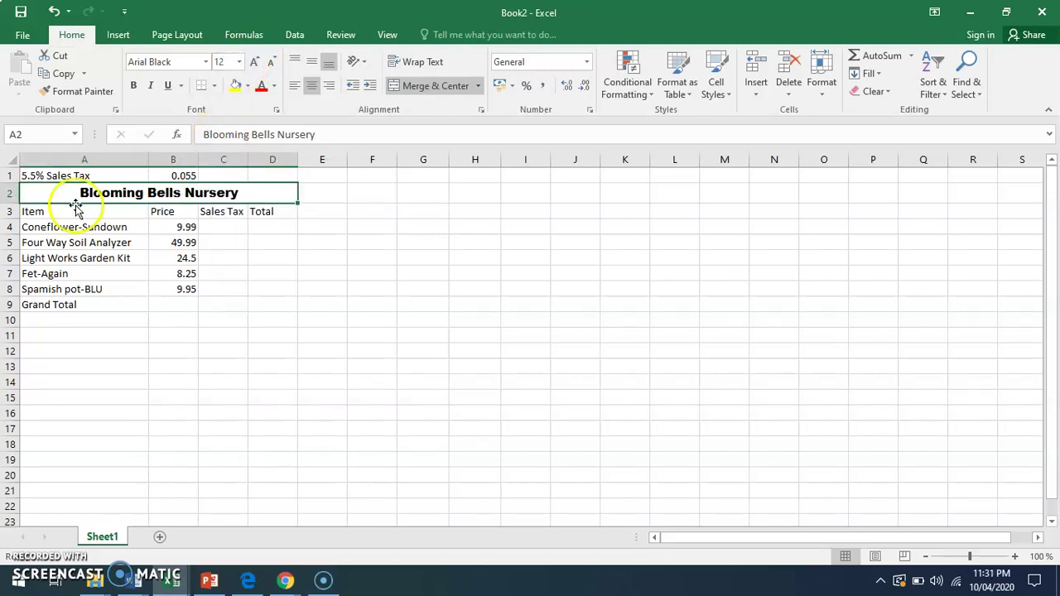
- Set the font size of the whole table, A1:D9, to 12
{"action": "left_click", "coordinate": [88, 175]}
{"action": "left_click_drag", "start_coordinate": [88, 175], "coordinate": [211, 307]}
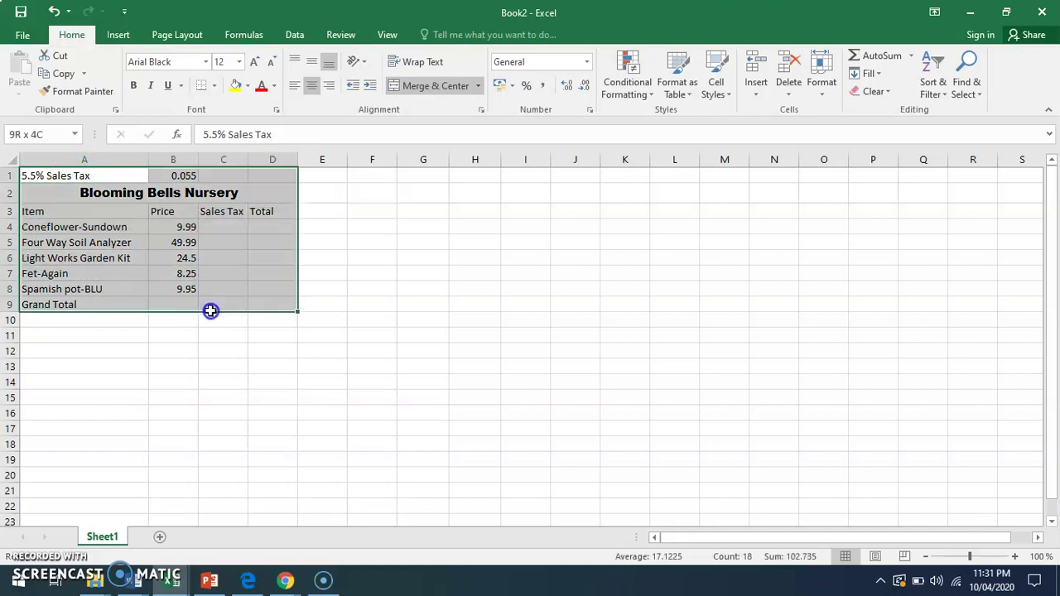
{"action": "left_click", "coordinate": [239, 62]}
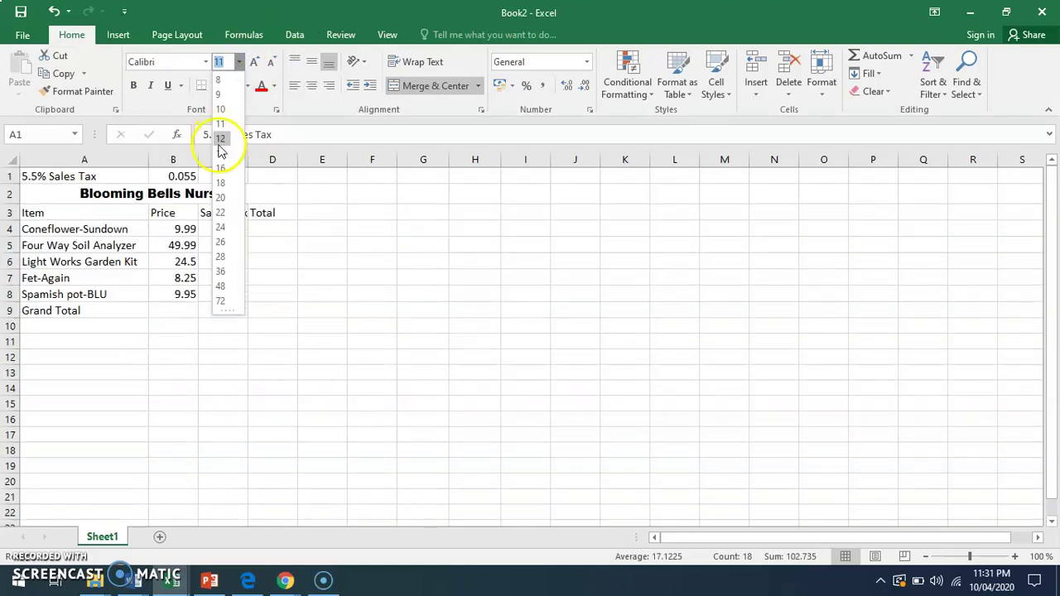
{"action": "left_click", "coordinate": [221, 139]}
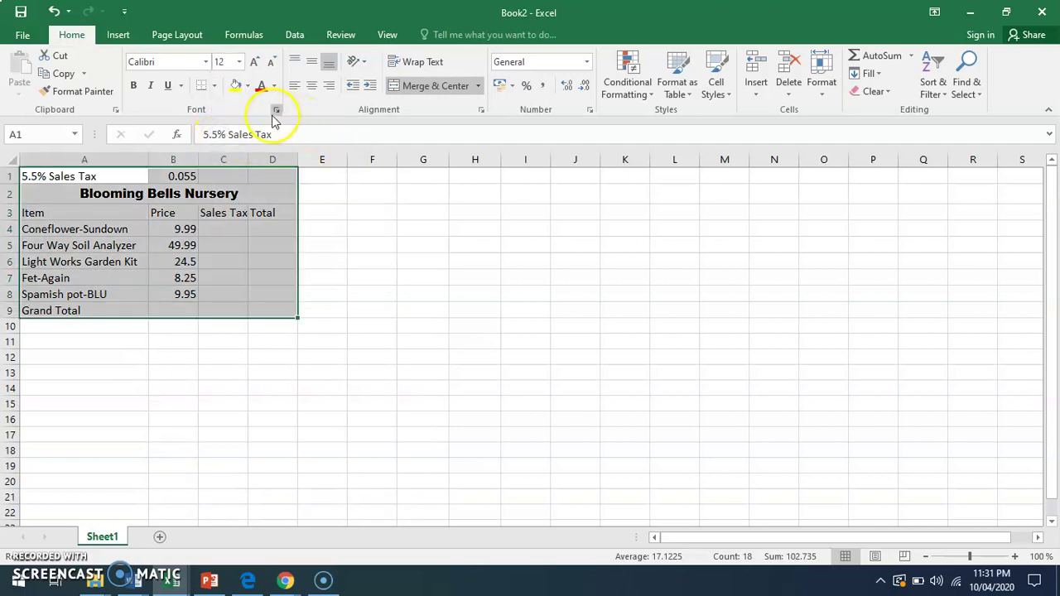
- Apply All Borders to the table A1:D9 and widen columns B to D equally
{"action": "left_click", "coordinate": [216, 86]}
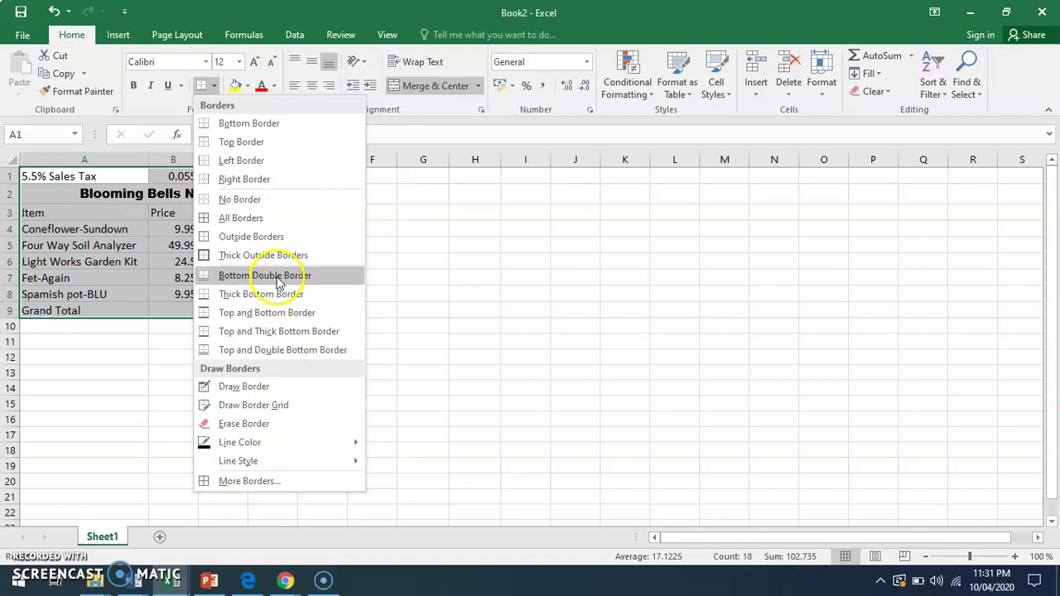
{"action": "left_click", "coordinate": [256, 218]}
{"action": "left_click", "coordinate": [379, 307]}
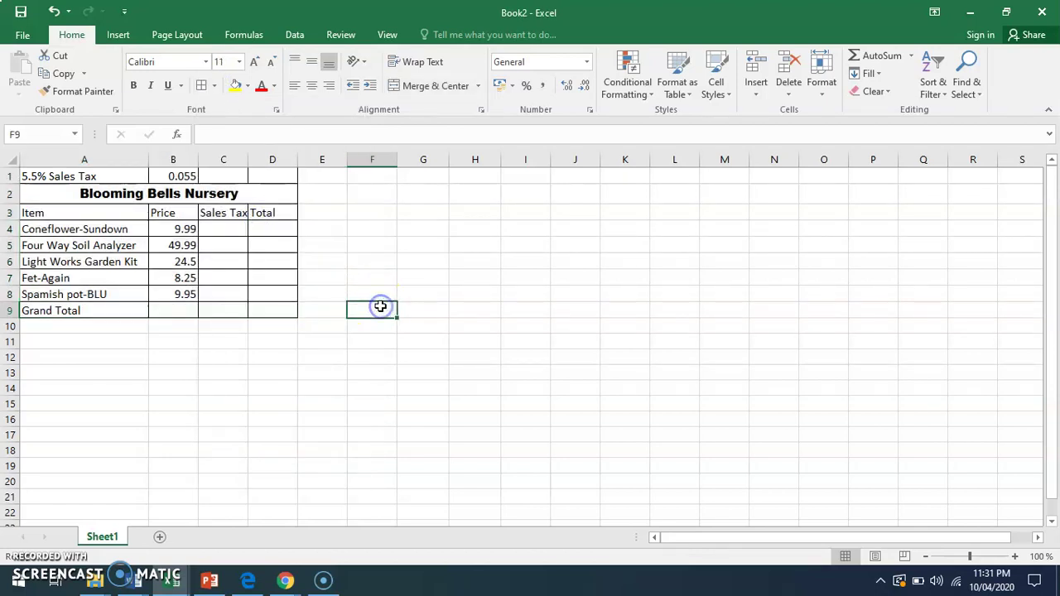
{"action": "left_click_drag", "start_coordinate": [188, 159], "coordinate": [266, 164]}
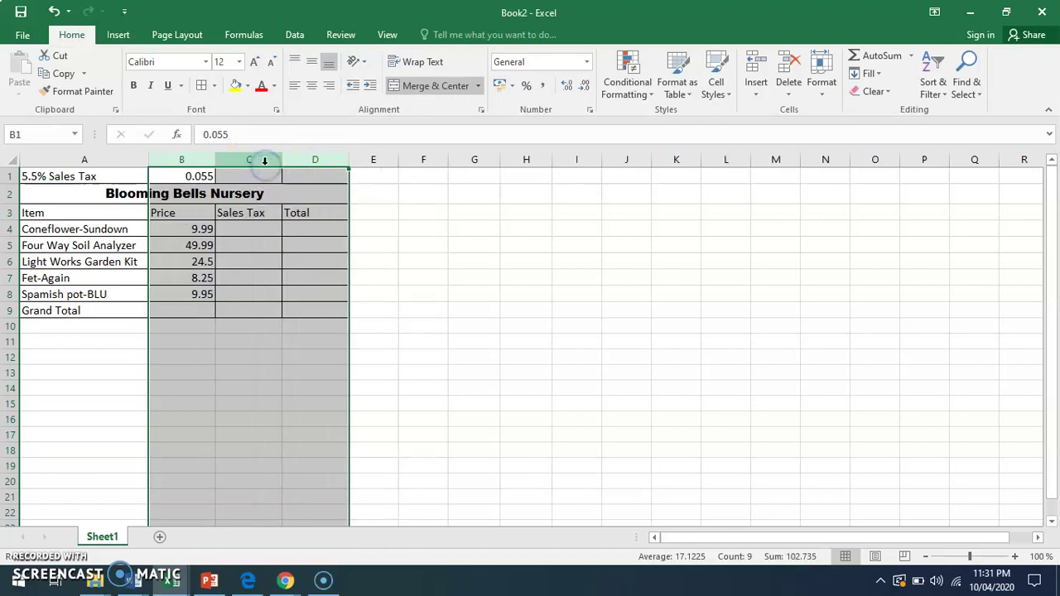
{"action": "left_click", "coordinate": [246, 357]}
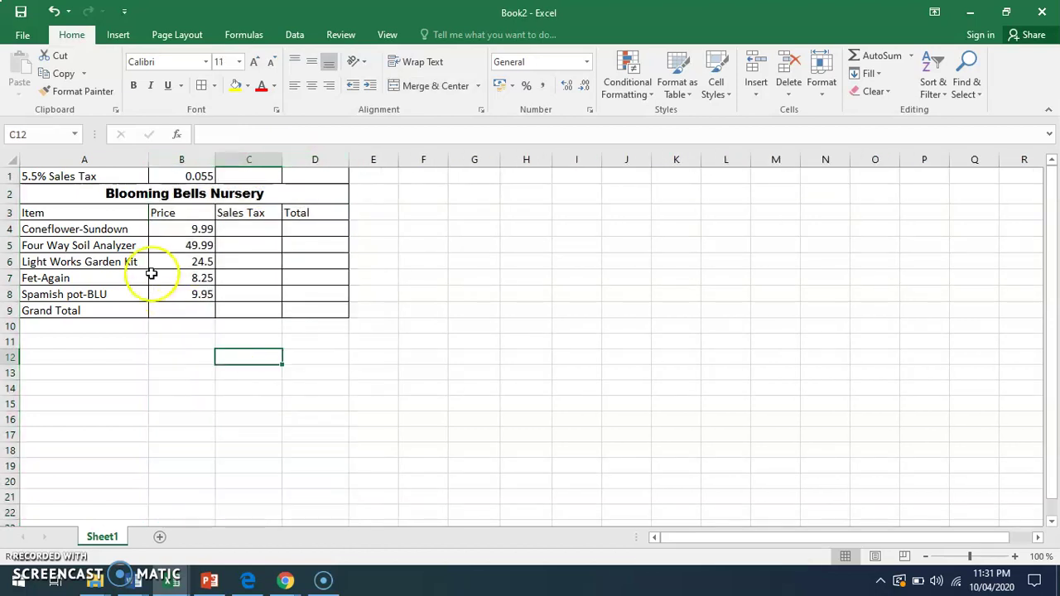
- Apply the $ English (United States) accounting format to the Price, Sales Tax and Total cells B4:D9
{"action": "left_click_drag", "start_coordinate": [176, 227], "coordinate": [323, 307]}
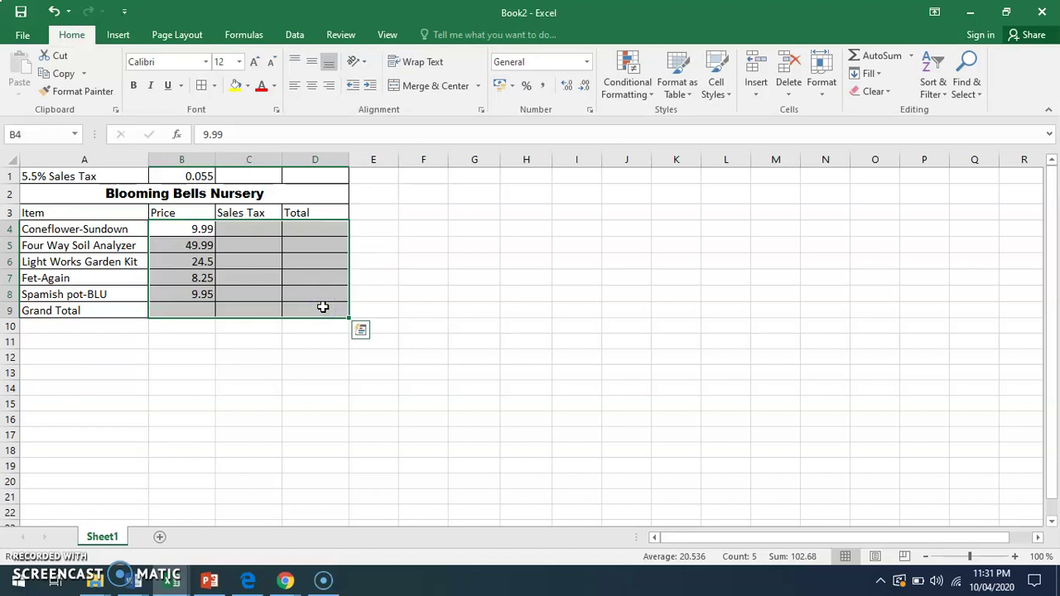
{"action": "left_click", "coordinate": [514, 87]}
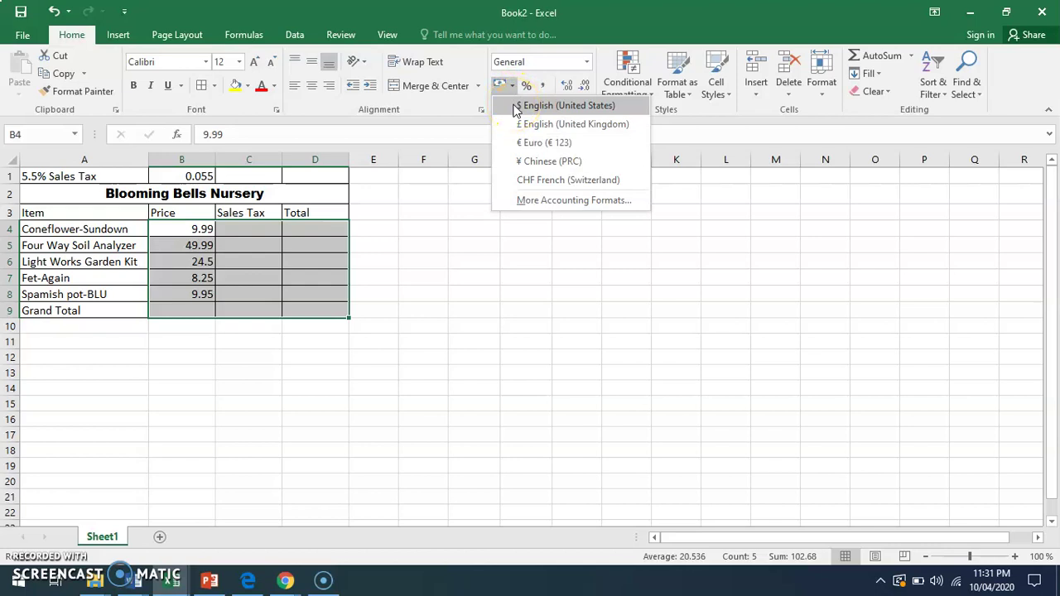
{"action": "left_click", "coordinate": [516, 108]}
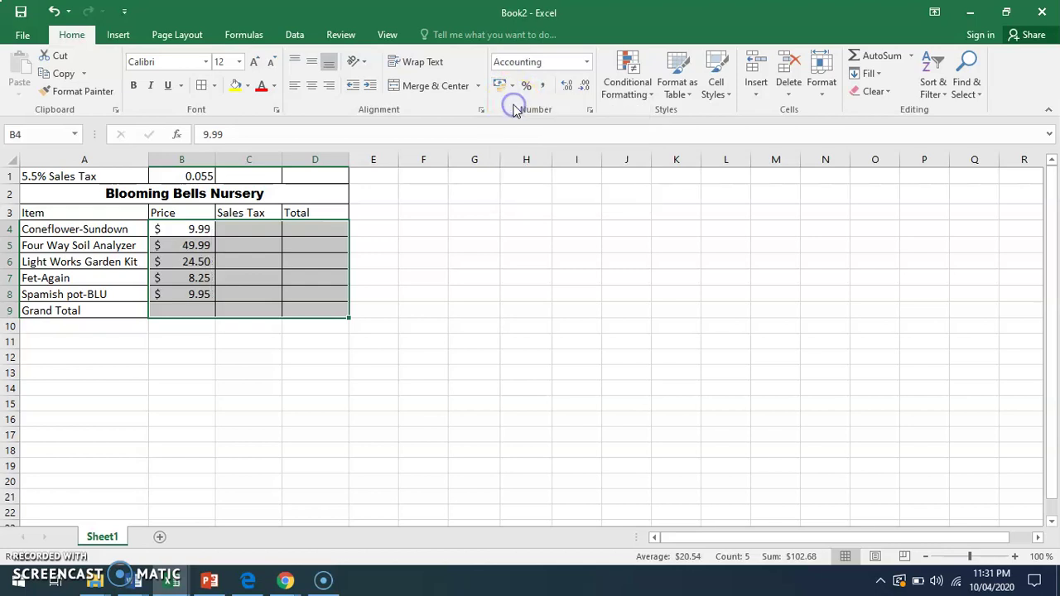
{"action": "left_click", "coordinate": [389, 289]}
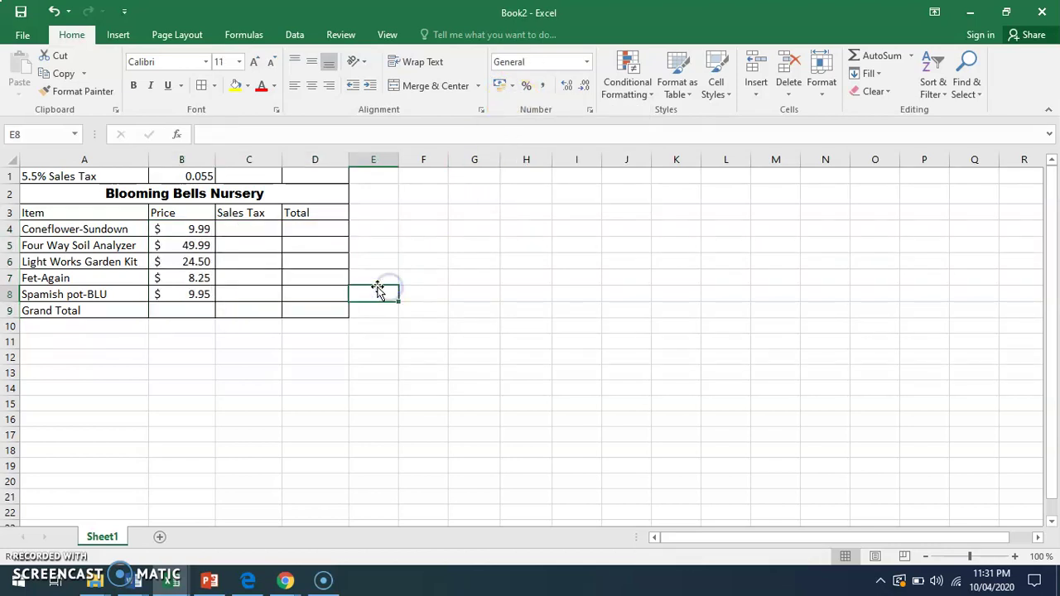
- Calculate the Coneflower-Sundown sales tax in C4 with =B4*5.5/100 and fill the formula down to C8
{"action": "left_click", "coordinate": [251, 231]}
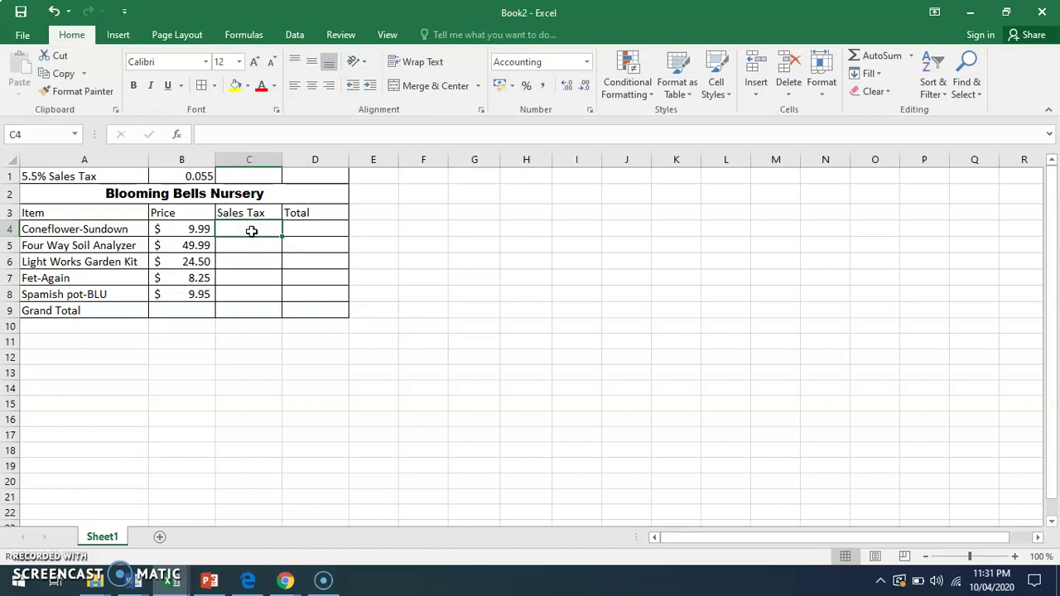
{"action": "type", "text": "="}
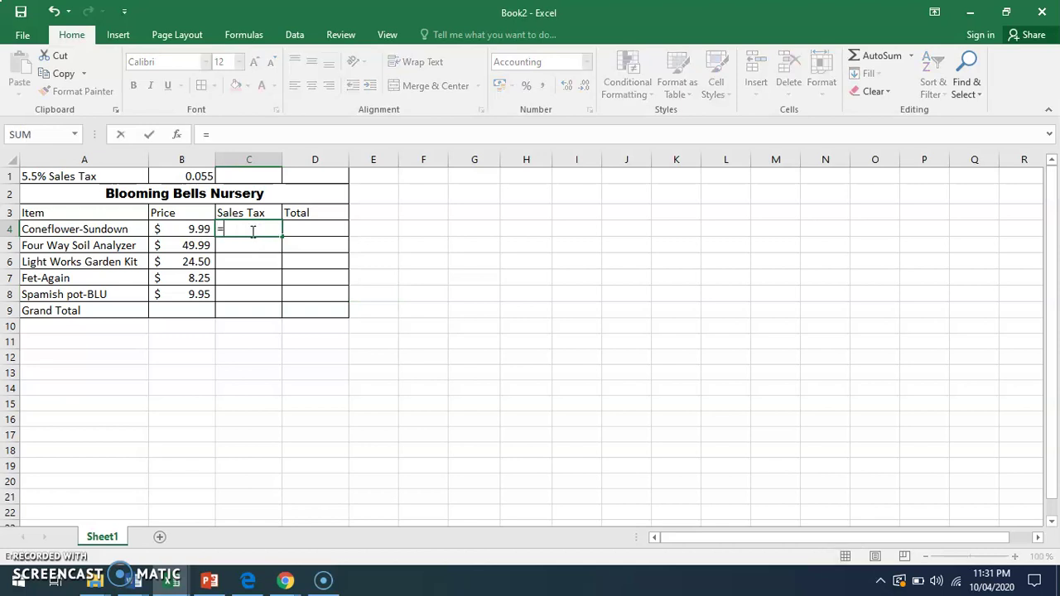
{"action": "left_click", "coordinate": [190, 229]}
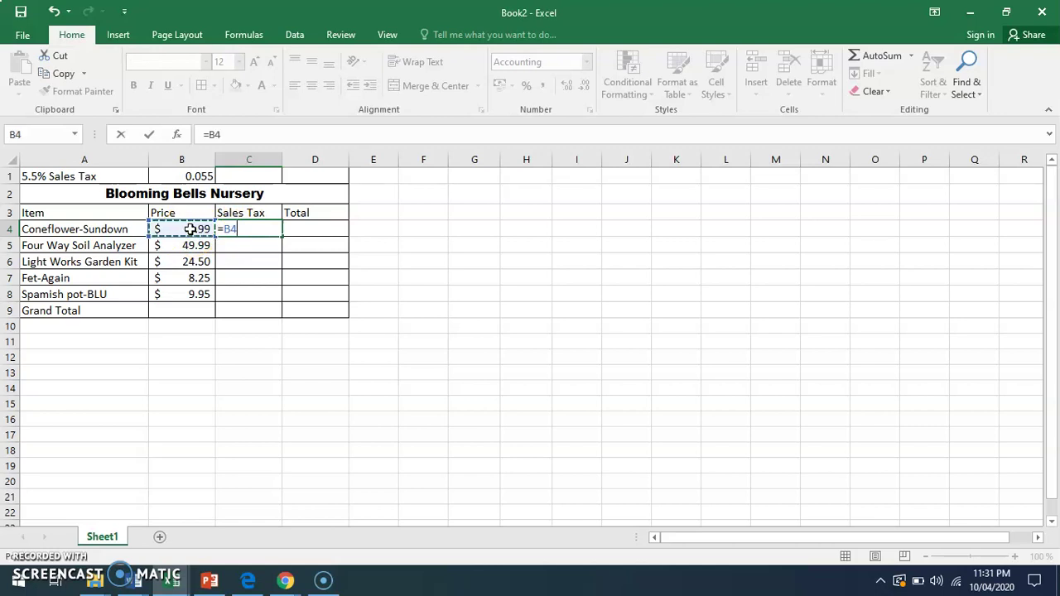
{"action": "type", "text": "8"}
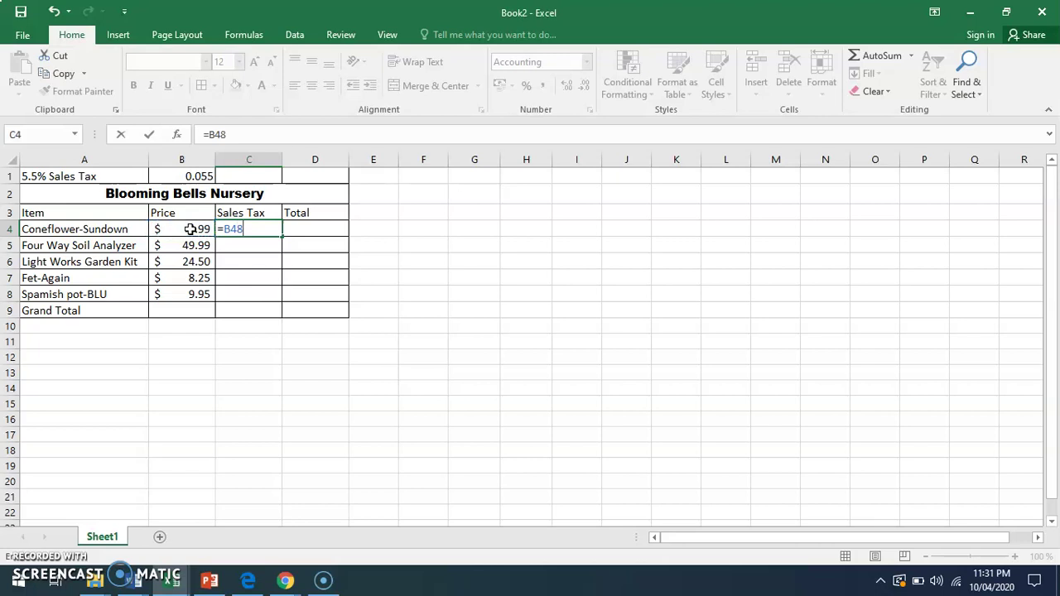
{"action": "key", "text": "BackSpace"}
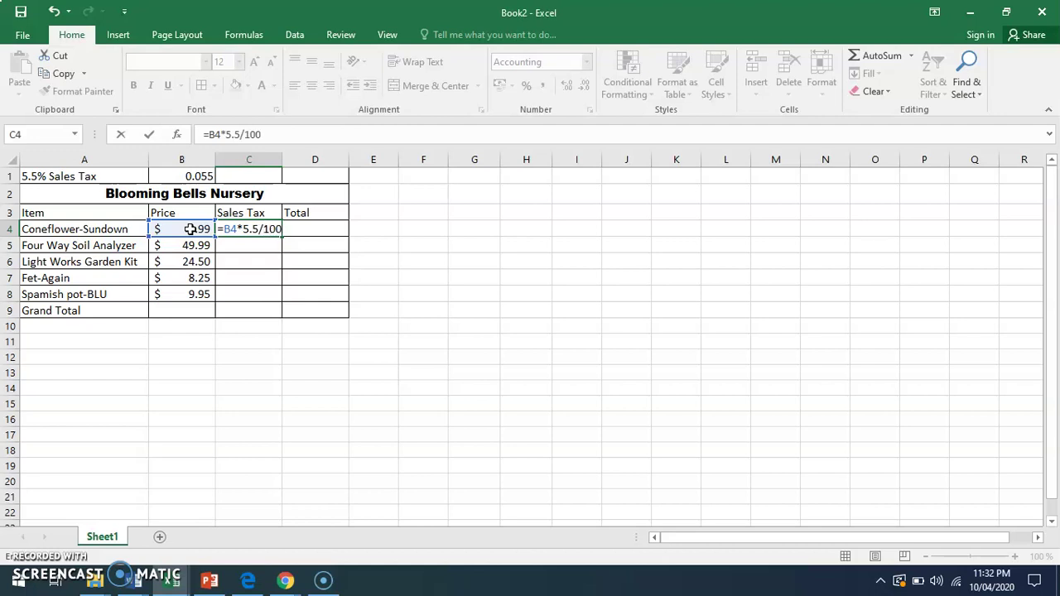
{"action": "type", "text": "*5.5/100"}
{"action": "key", "text": "Return"}
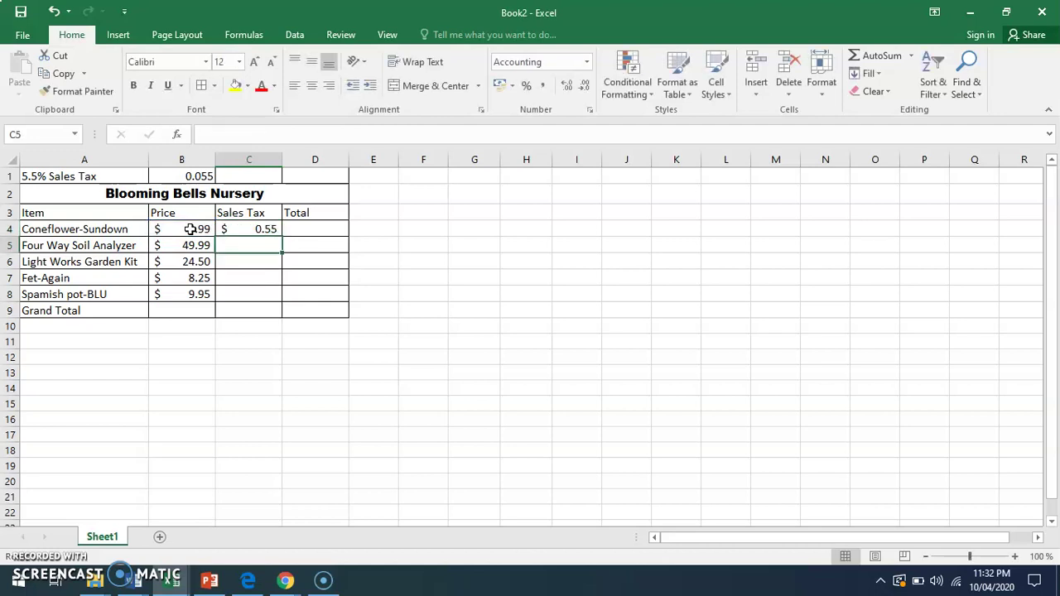
{"action": "left_click", "coordinate": [259, 230]}
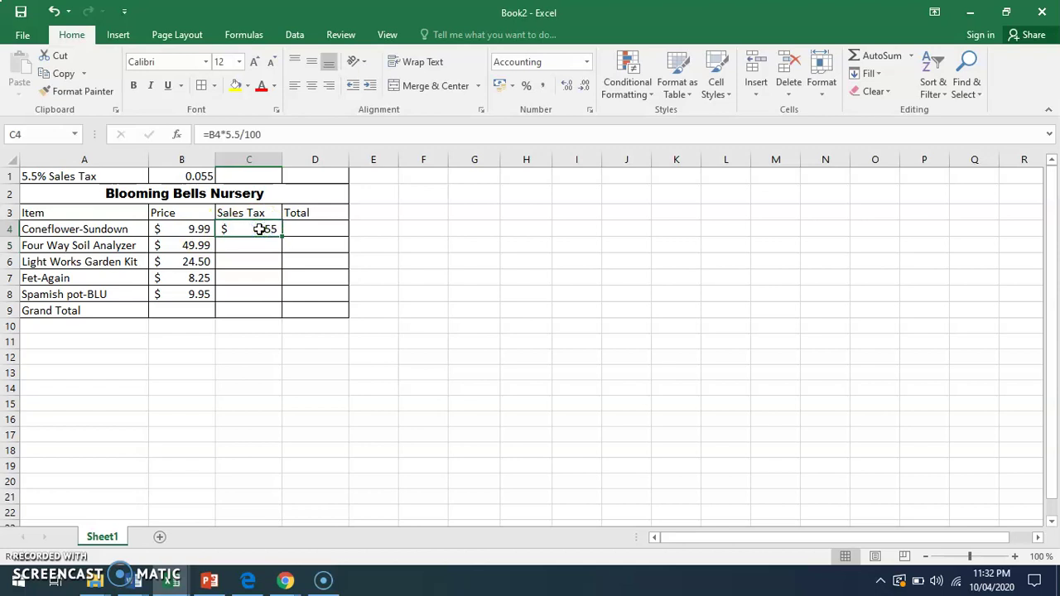
{"action": "left_click_drag", "start_coordinate": [282, 238], "coordinate": [282, 301]}
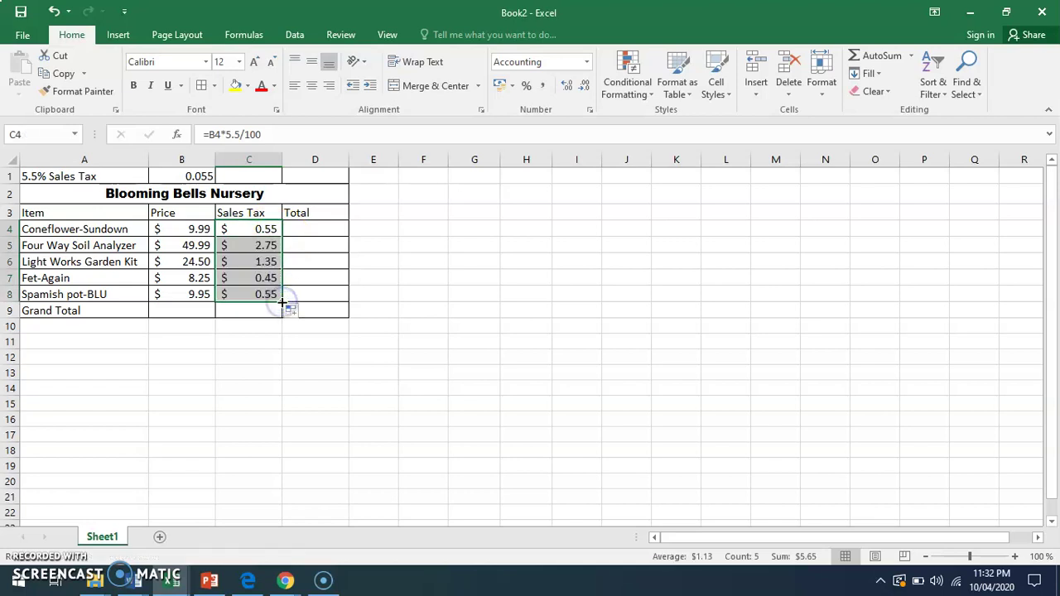
{"action": "left_click", "coordinate": [334, 258]}
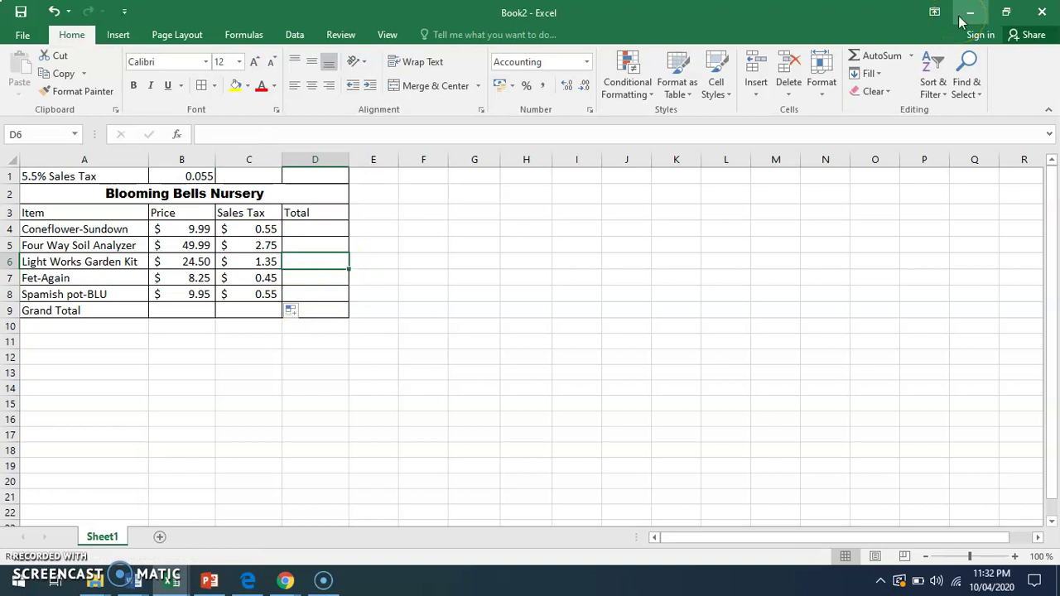
{"action": "key", "text": "alt+Tab"}
{"action": "key", "text": "alt+Tab"}
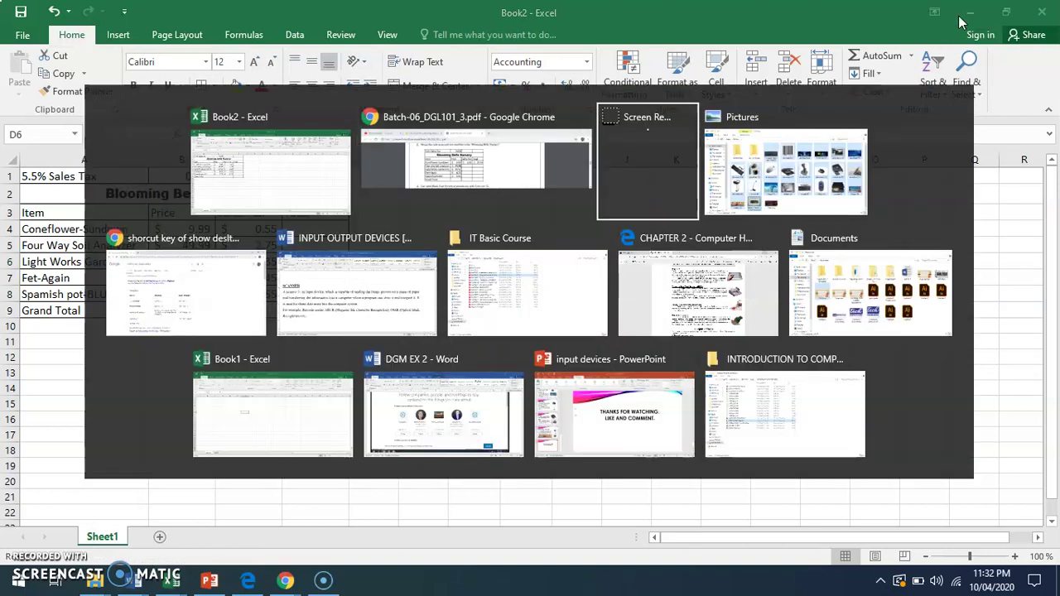
{"action": "key", "text": "alt+Tab"}
{"action": "key", "text": "alt+Tab"}
{"action": "key", "text": "alt+Tab"}
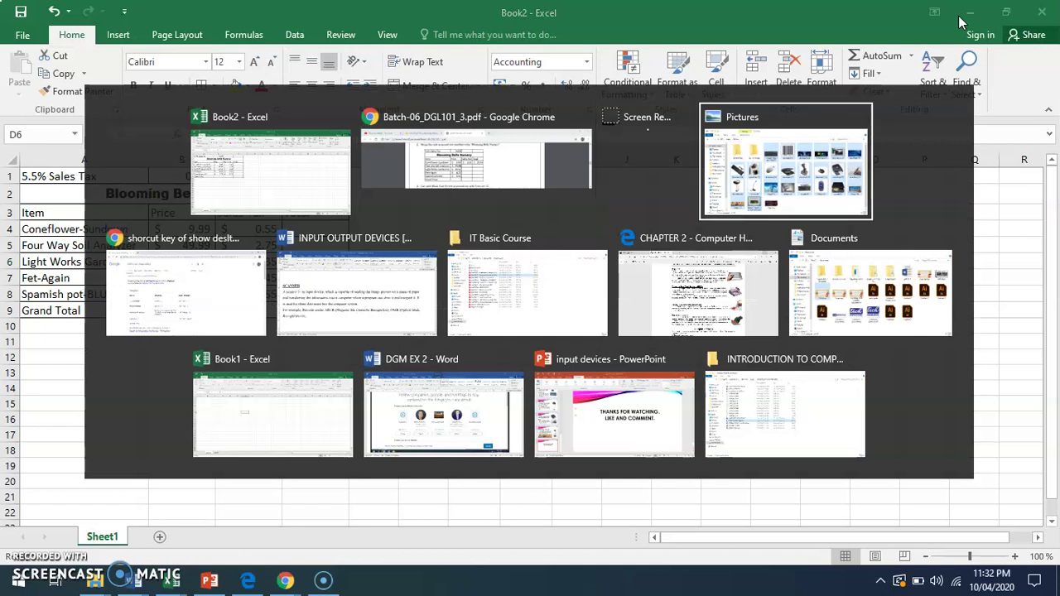
{"action": "key", "text": "alt+Tab"}
{"action": "key", "text": "alt+Tab"}
{"action": "key", "text": "alt+Tab"}
{"action": "key", "text": "alt+Tab"}
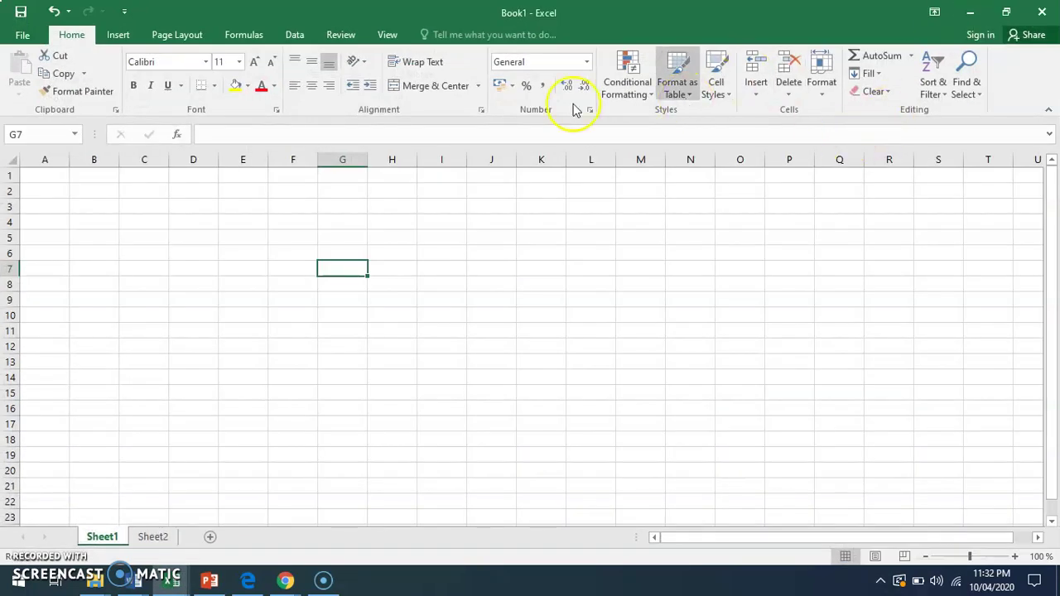
- Switch to Batch-06_DGL101_3.pdf in Chrome, check the sample table's Sales Tax and Total columns, and return to the Book2 workbook in Excel
{"action": "left_click", "coordinate": [285, 579]}
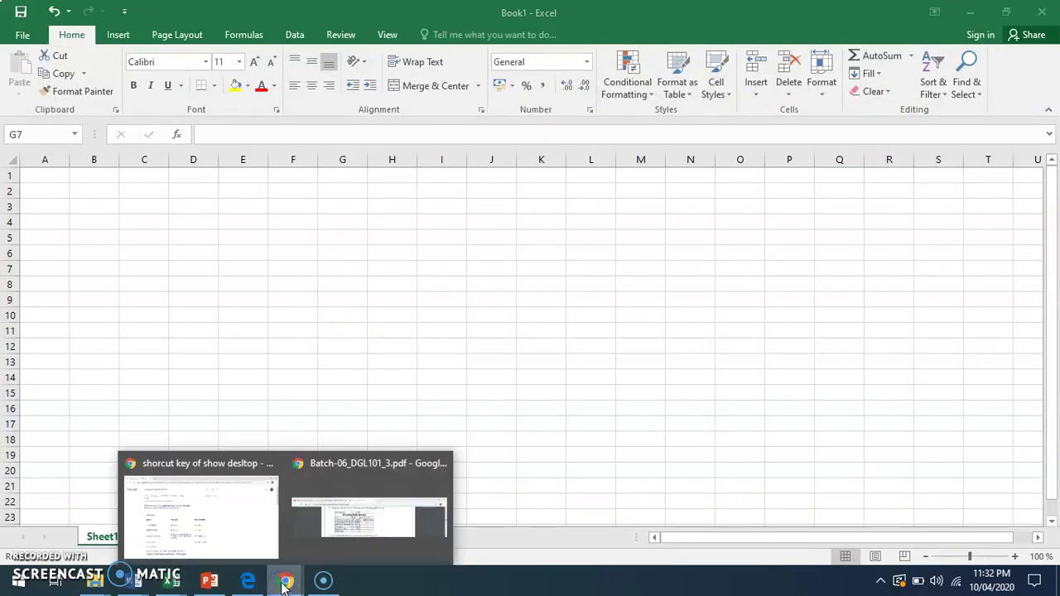
{"action": "left_click", "coordinate": [355, 515]}
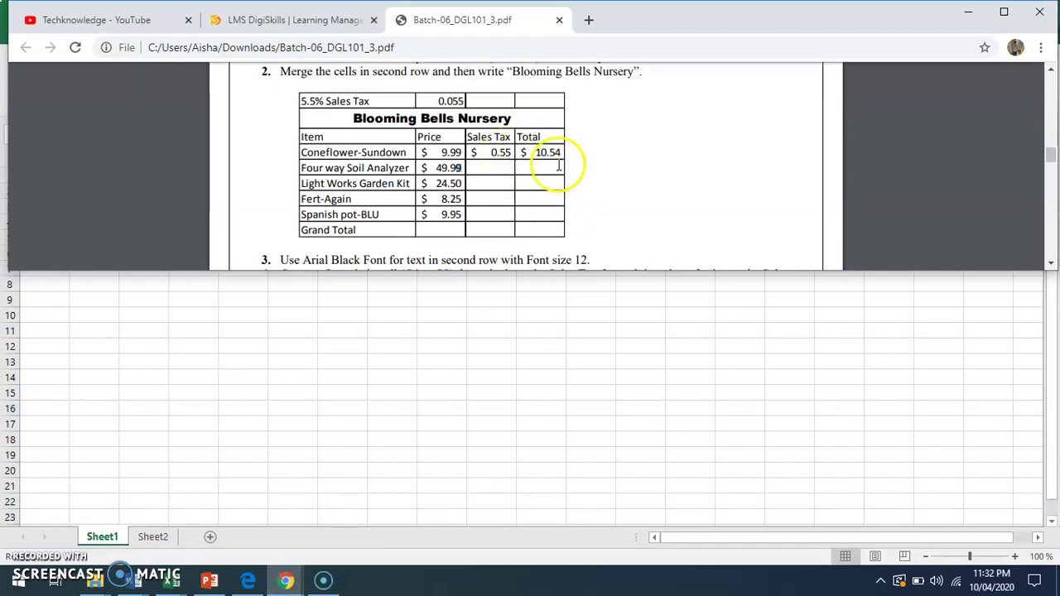
{"action": "left_click", "coordinate": [625, 206]}
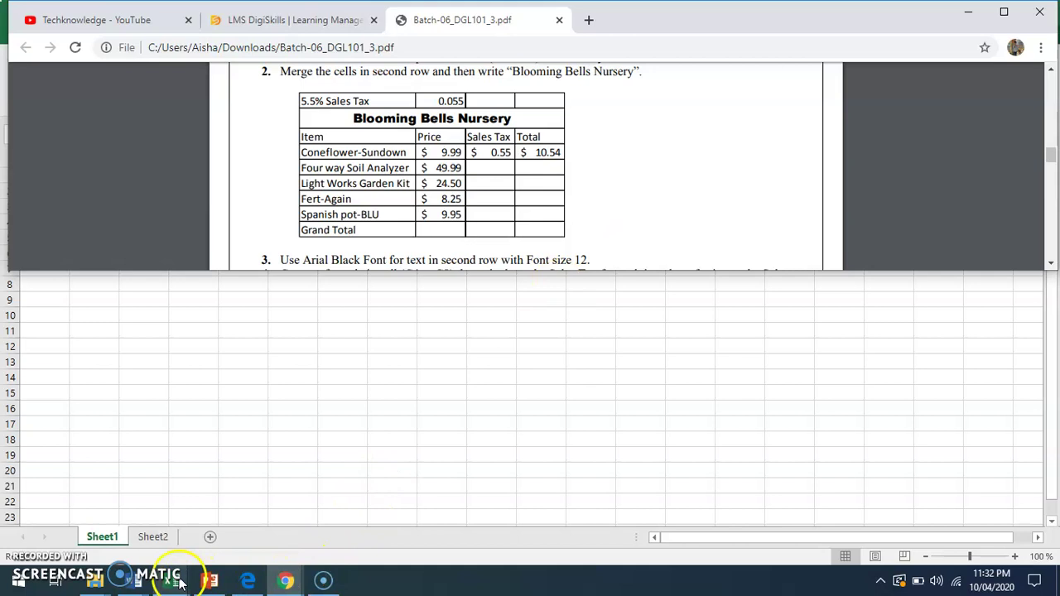
{"action": "mouse_move", "coordinate": [178, 580]}
{"action": "left_click", "coordinate": [247, 523]}
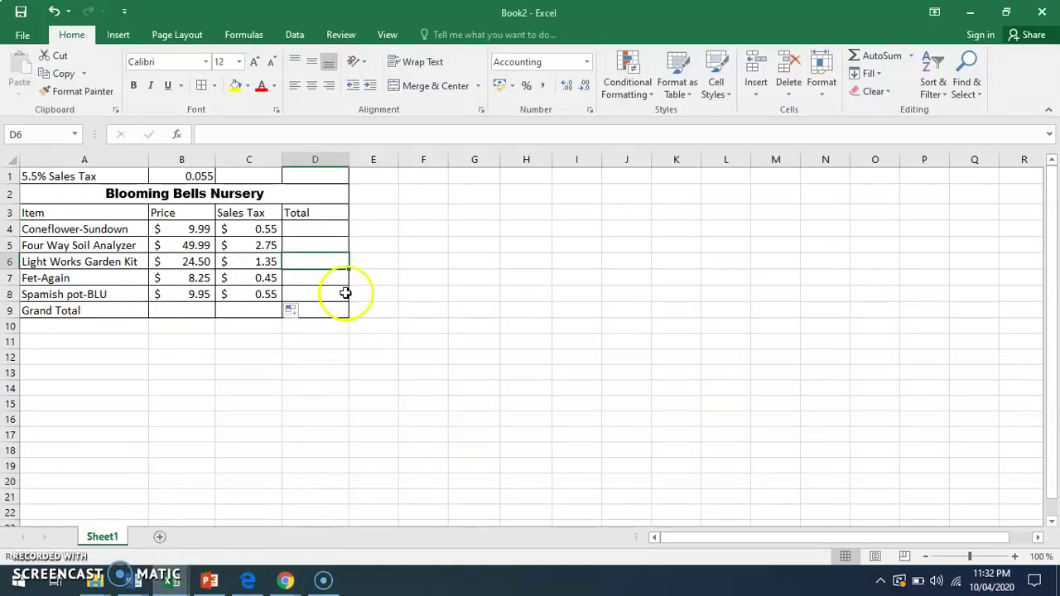
- Calculate the Coneflower-Sundown total in D4 with =SUM(B4:C4) and fill the formula down to D8
{"action": "left_click", "coordinate": [321, 230]}
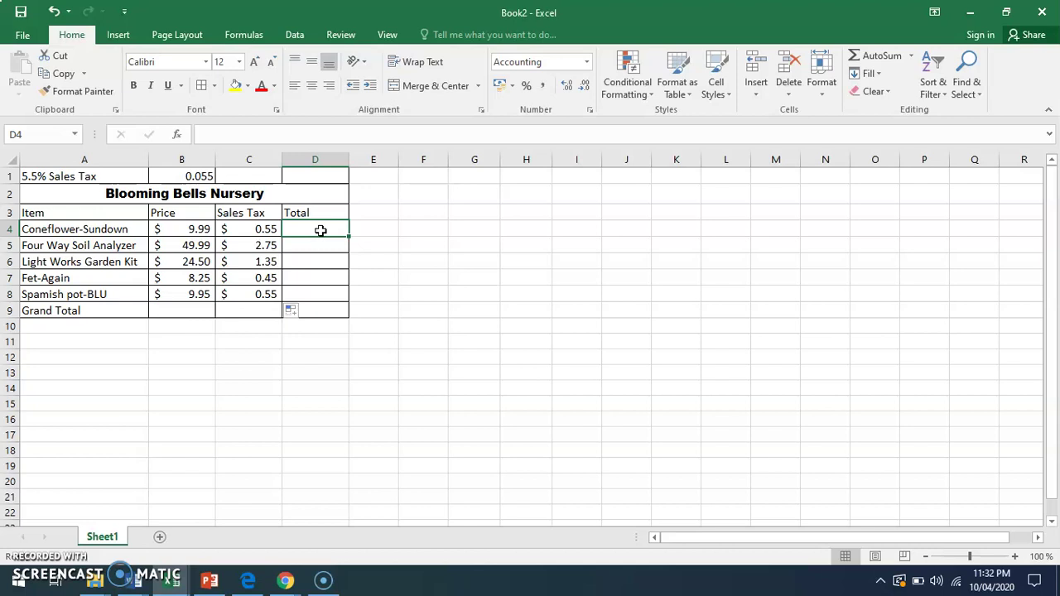
{"action": "type", "text": "=sum"}
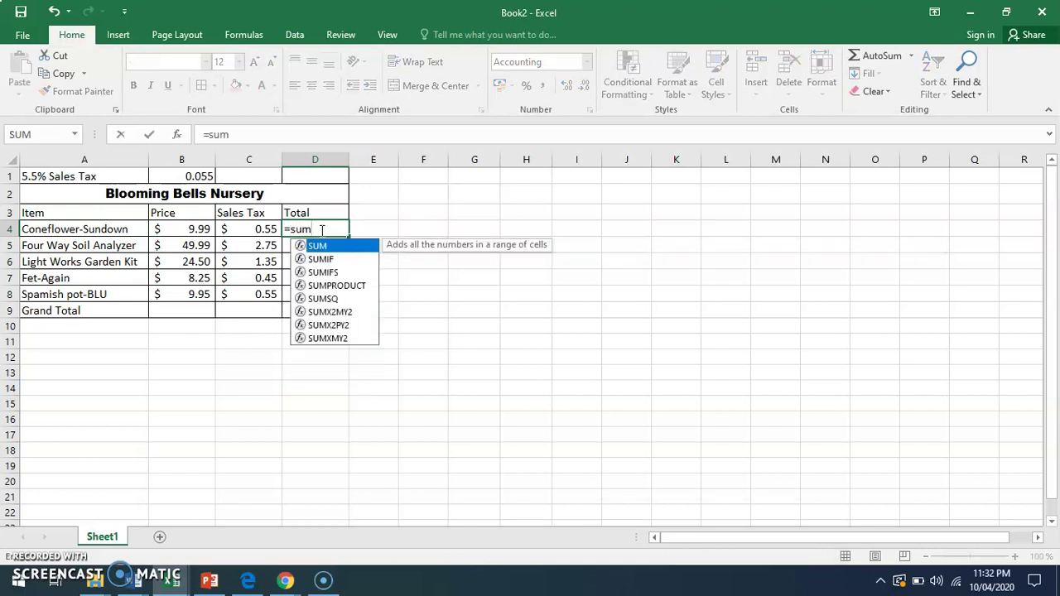
{"action": "type", "text": "("}
{"action": "left_click", "coordinate": [172, 231]}
{"action": "left_click_drag", "start_coordinate": [172, 231], "coordinate": [224, 231]}
{"action": "type", "text": ")"}
{"action": "key", "text": "Return"}
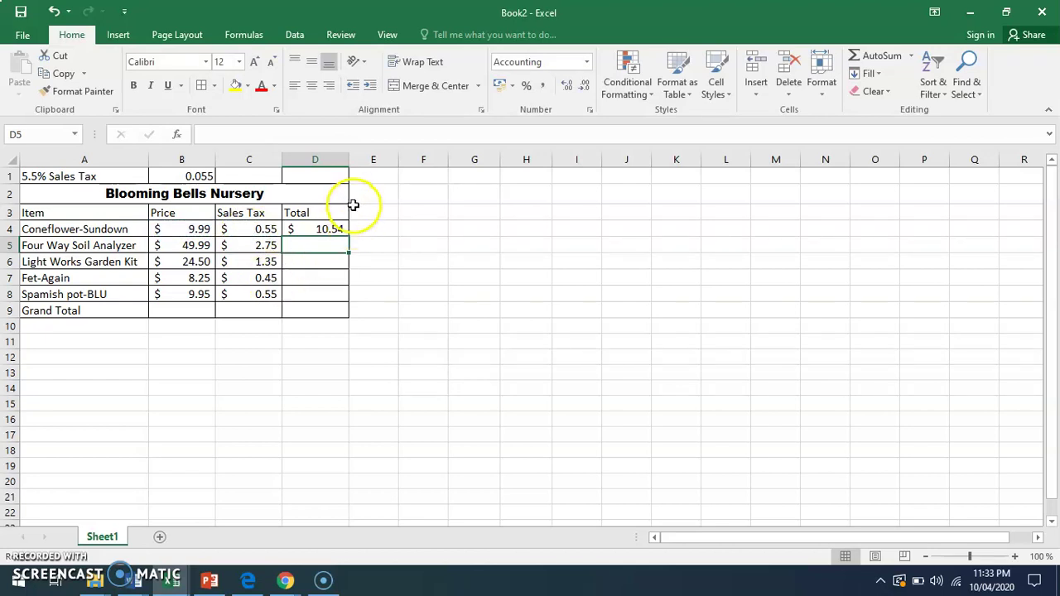
{"action": "left_click", "coordinate": [334, 229]}
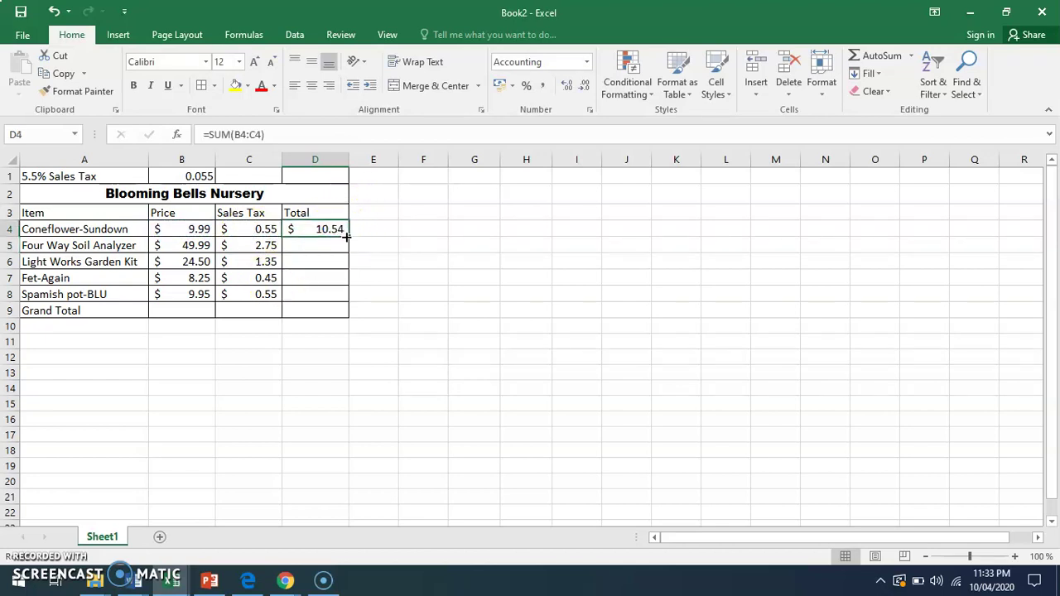
{"action": "left_click_drag", "start_coordinate": [349, 236], "coordinate": [347, 297]}
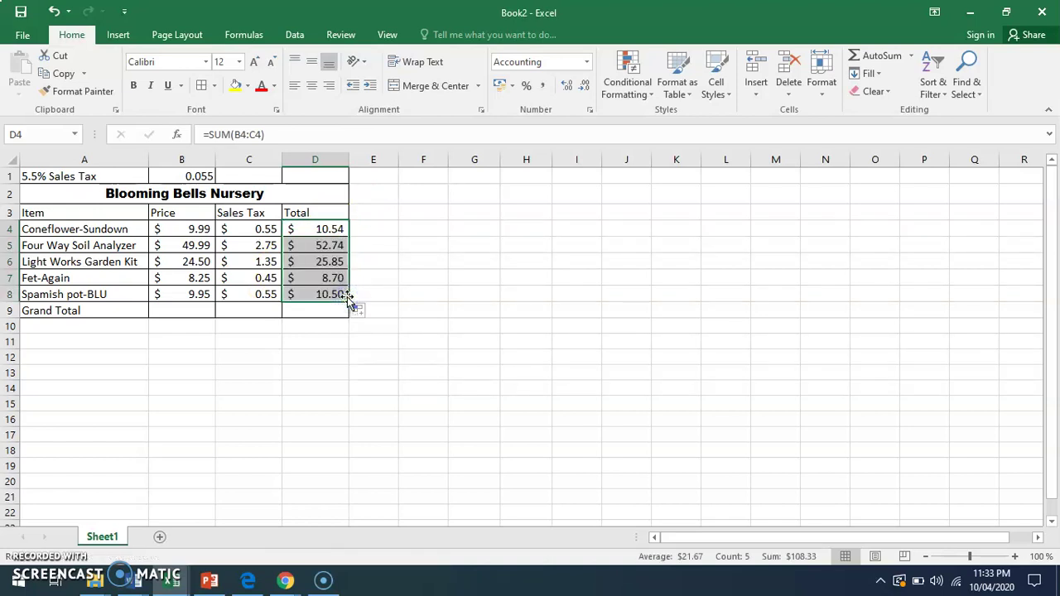
- Use AutoSum on the prices B4:B8 to put their grand total in B9
{"action": "left_click", "coordinate": [188, 309]}
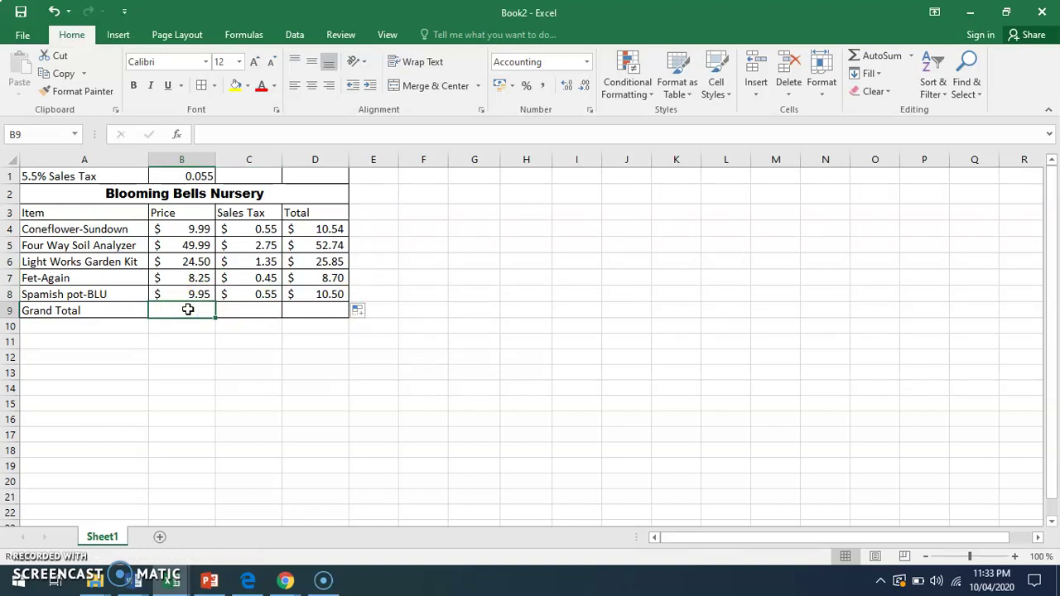
{"action": "left_click_drag", "start_coordinate": [183, 229], "coordinate": [181, 294]}
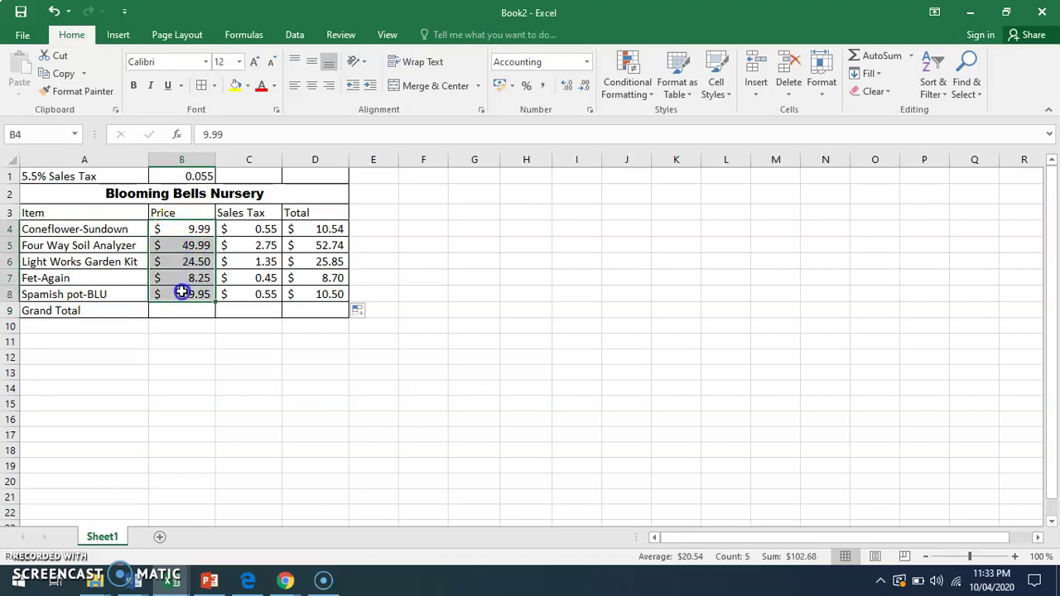
{"action": "left_click", "coordinate": [863, 57]}
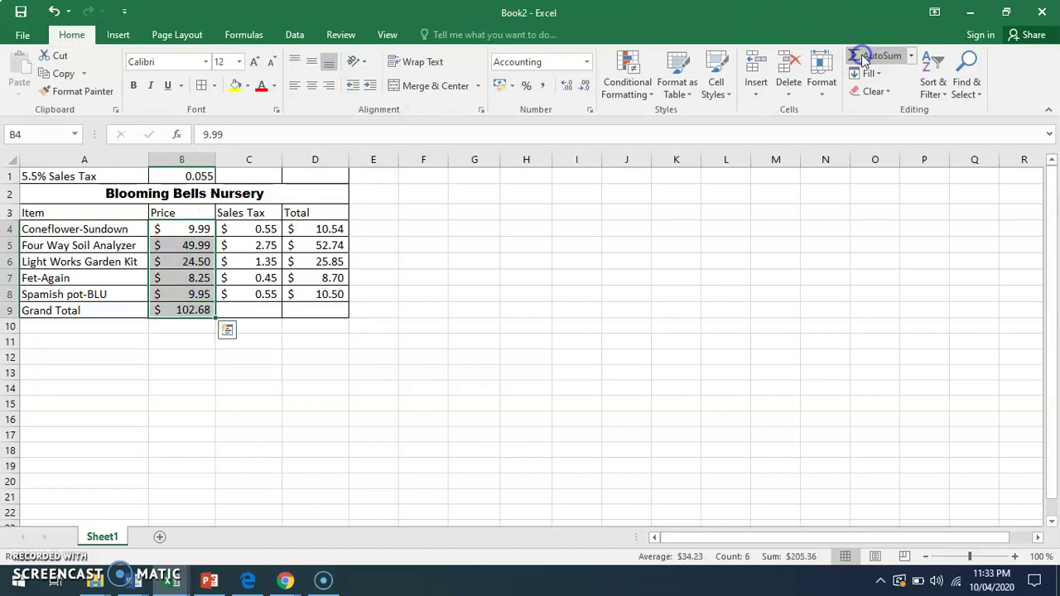
{"action": "left_click", "coordinate": [391, 401]}
- Enter =SUM(C4:C8) as the Sales Tax grand total in C9 and fill the formula across to D9
{"action": "left_click", "coordinate": [248, 308]}
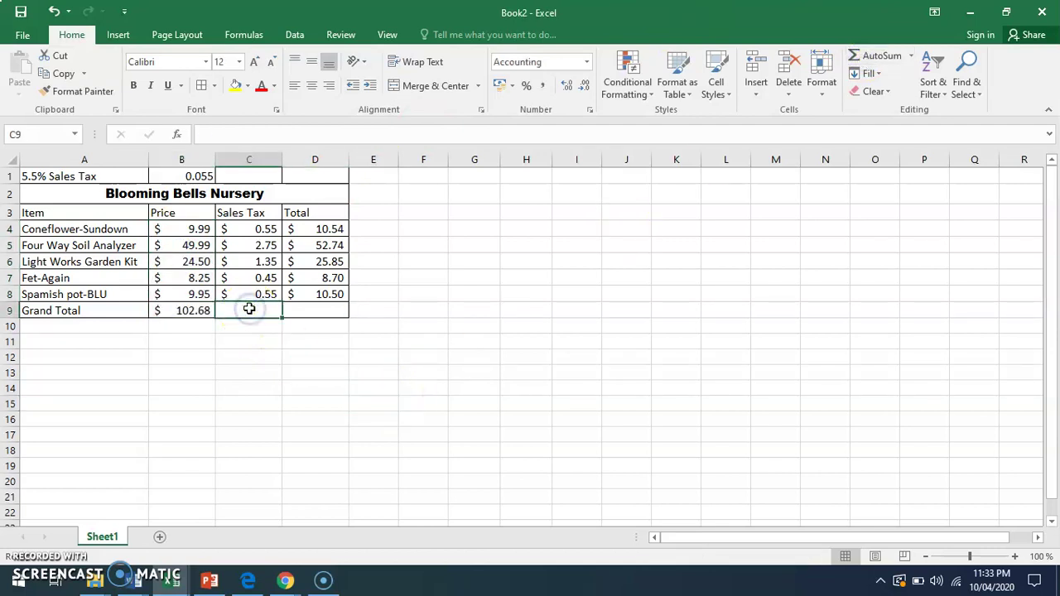
{"action": "type", "text": "=sum("}
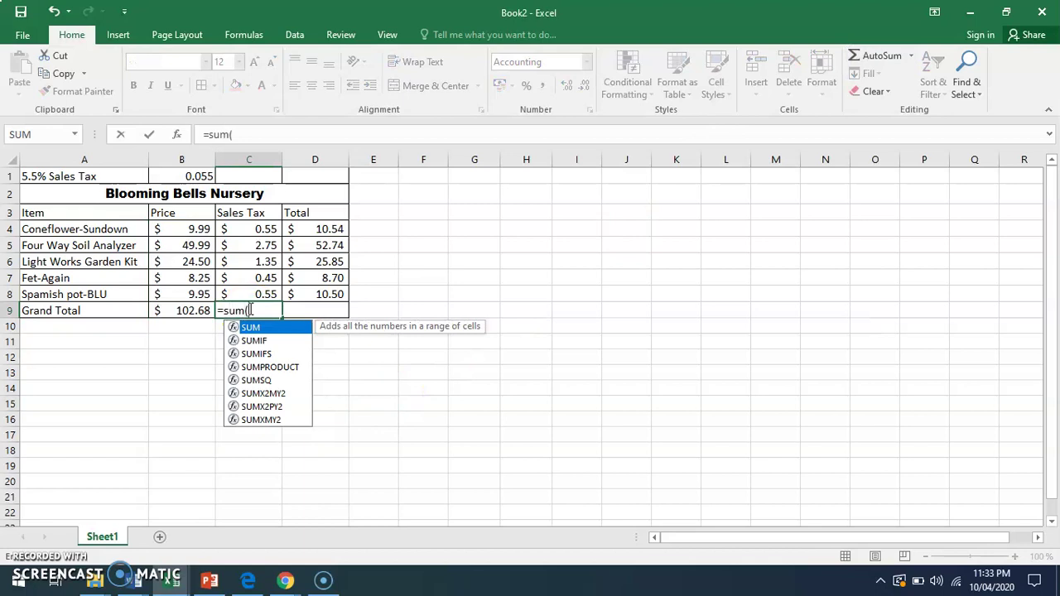
{"action": "left_click", "coordinate": [253, 230]}
{"action": "left_click_drag", "start_coordinate": [253, 229], "coordinate": [251, 295]}
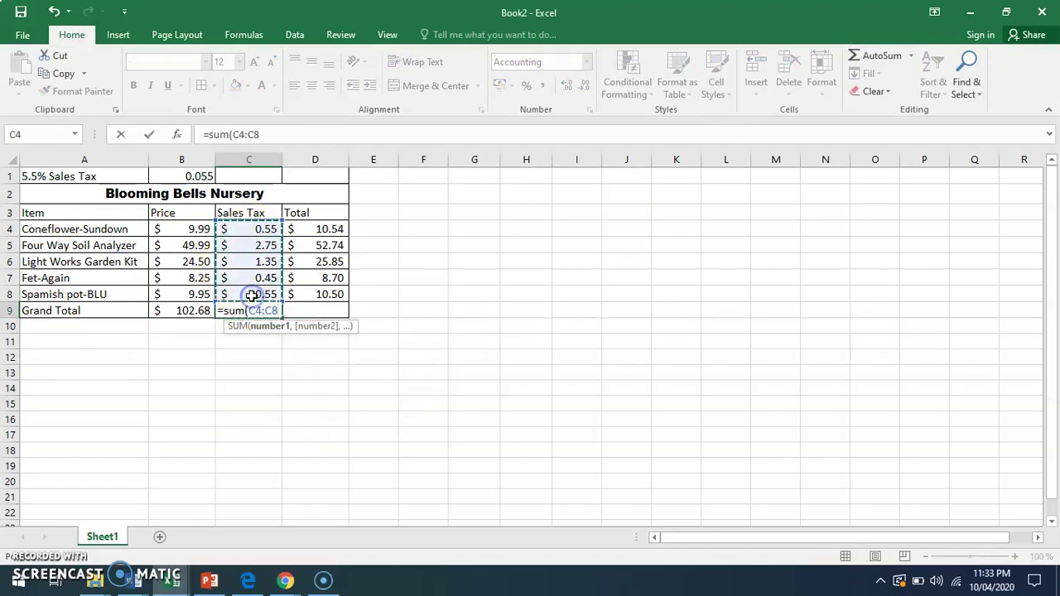
{"action": "type", "text": ")"}
{"action": "key", "text": "Return"}
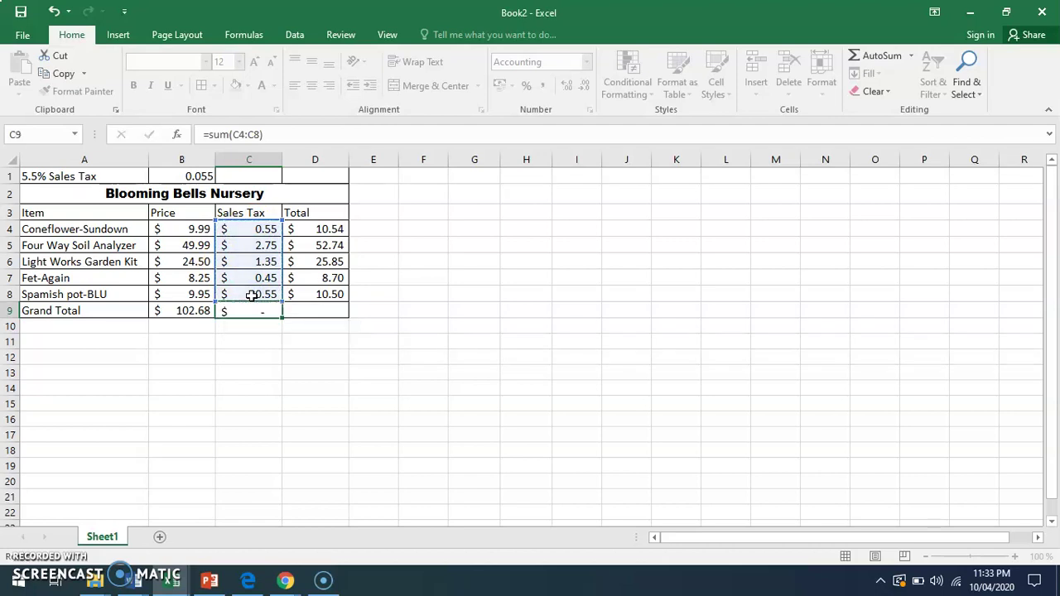
{"action": "left_click", "coordinate": [249, 310]}
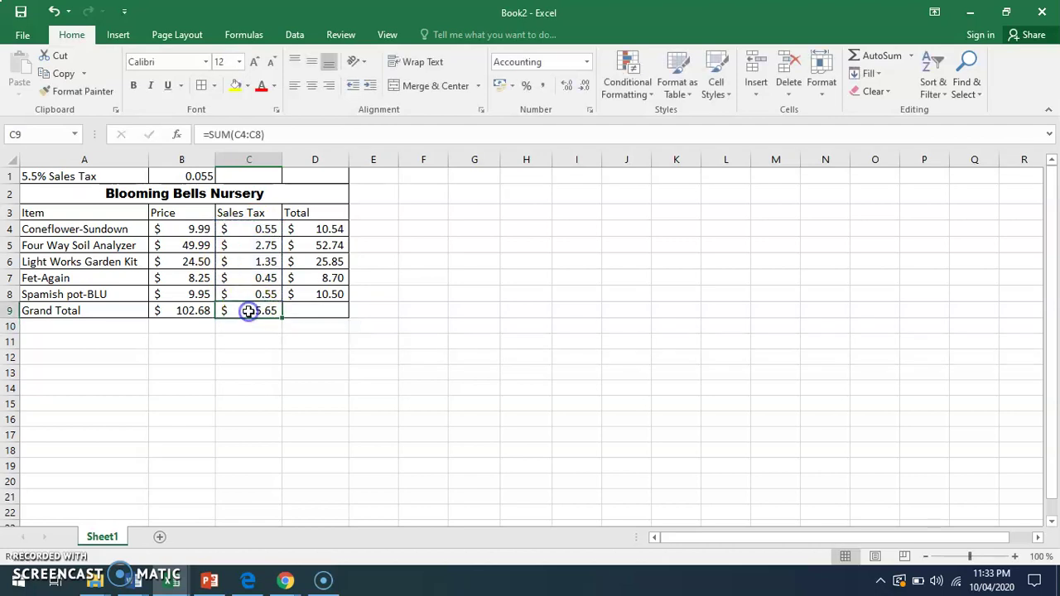
{"action": "left_click_drag", "start_coordinate": [289, 315], "coordinate": [335, 315]}
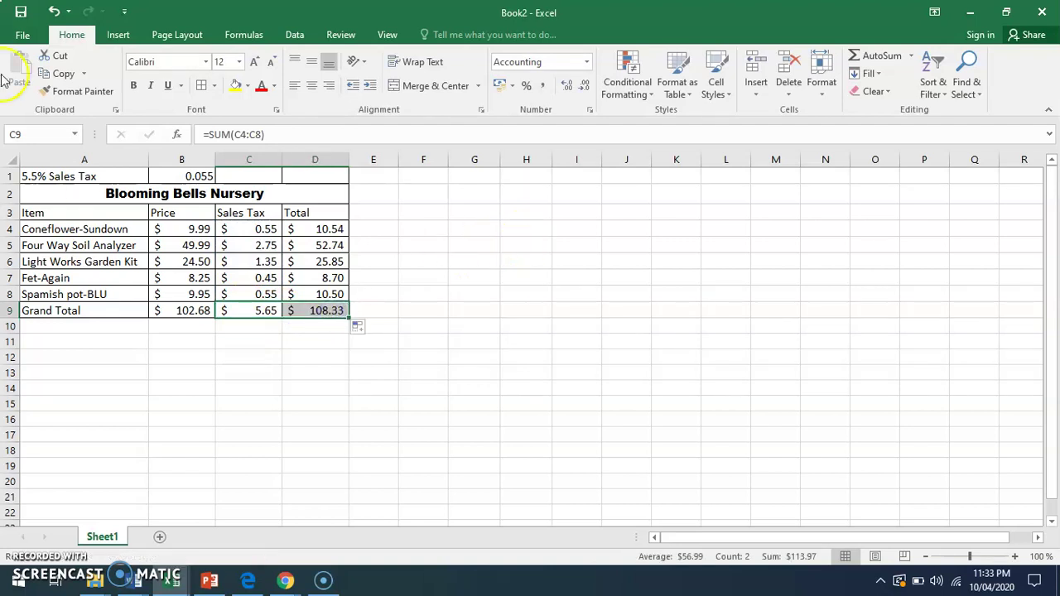
- Save the workbook as an Excel Workbook named "dgl ex 3" in the exercises folder on the Desktop
{"action": "left_click", "coordinate": [21, 11]}
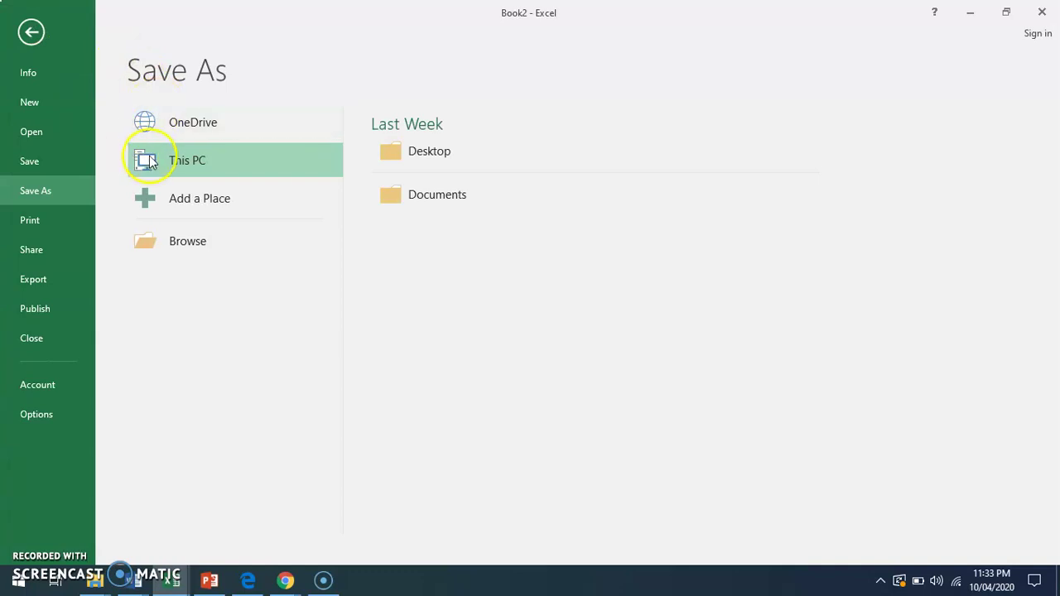
{"action": "left_click", "coordinate": [411, 152]}
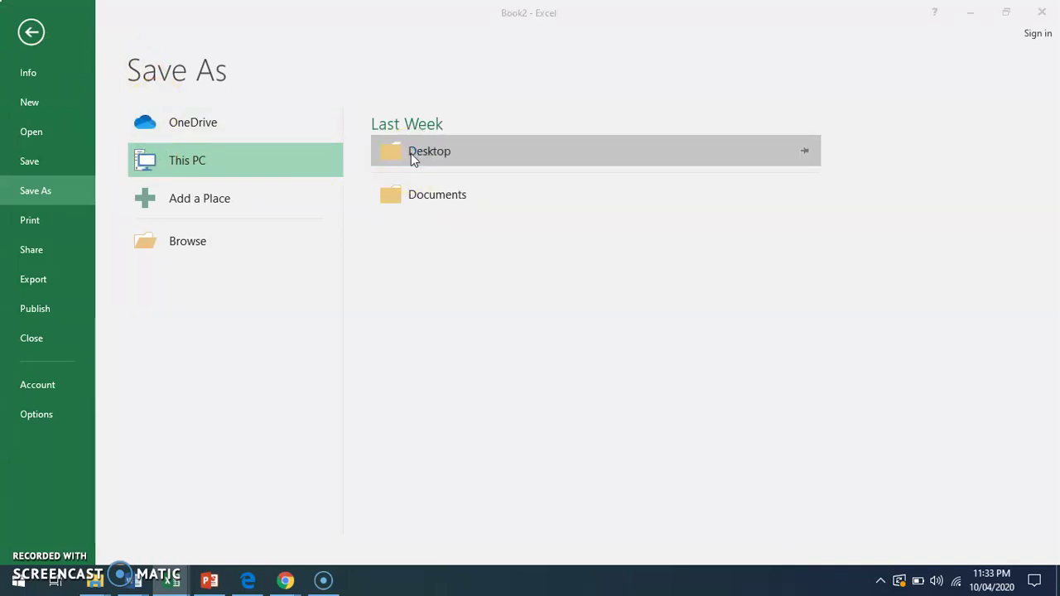
{"action": "double_click", "coordinate": [186, 125]}
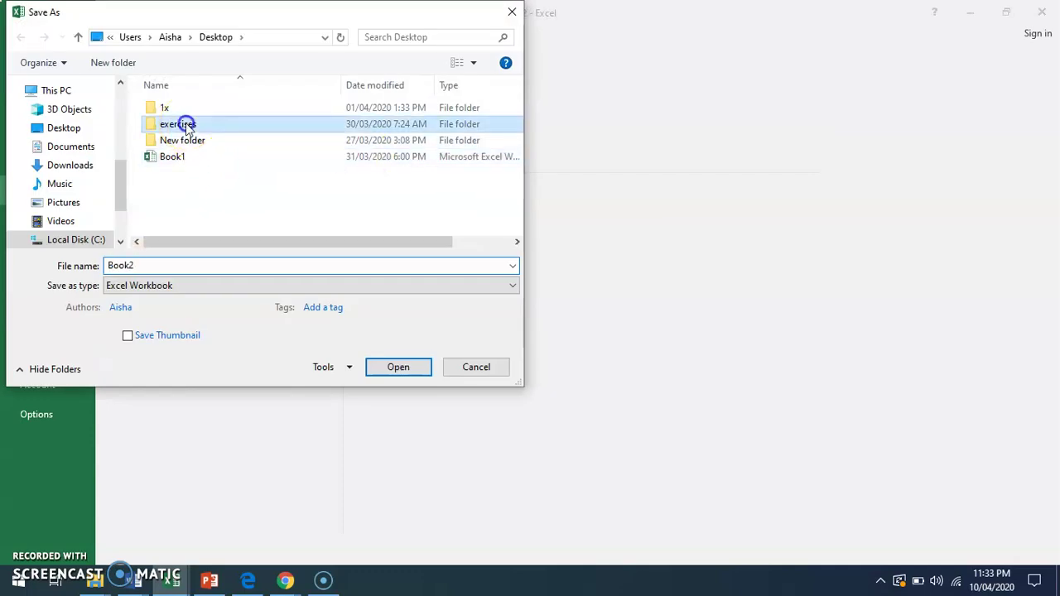
{"action": "double_click", "coordinate": [169, 265]}
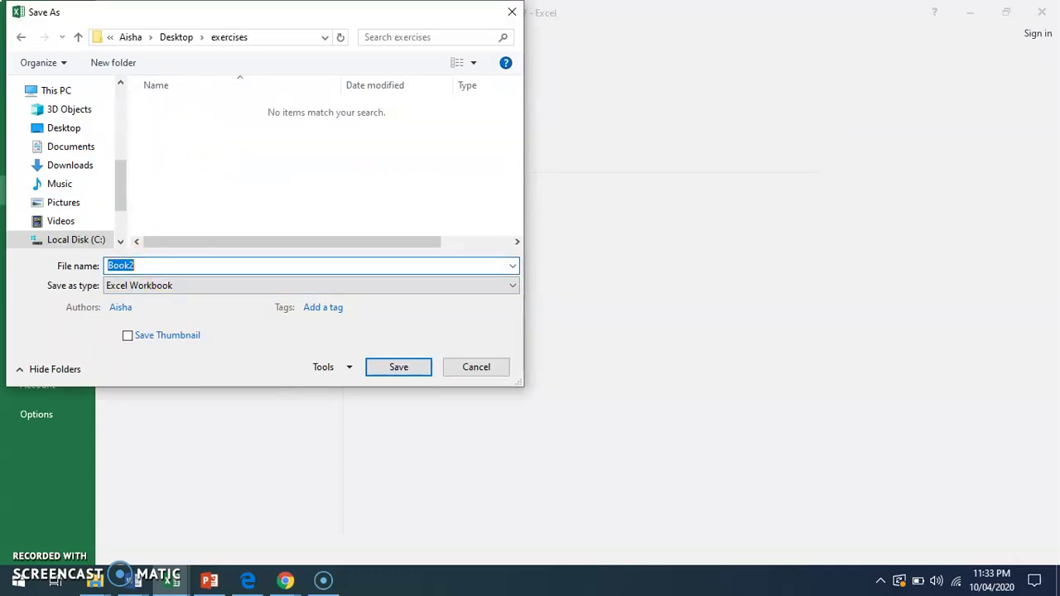
{"action": "type", "text": "dgl"}
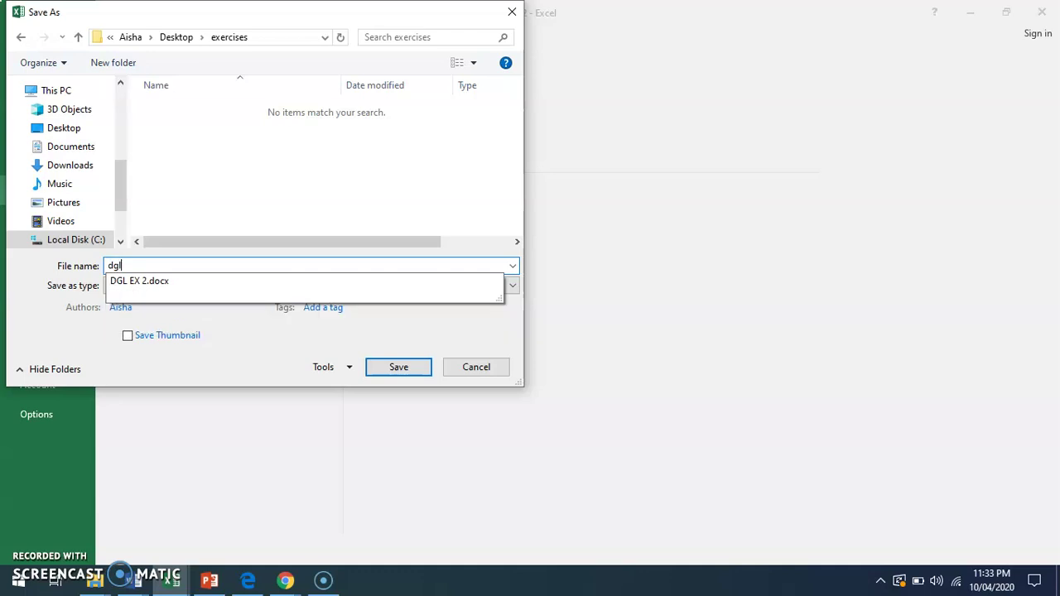
{"action": "type", "text": " ex 3"}
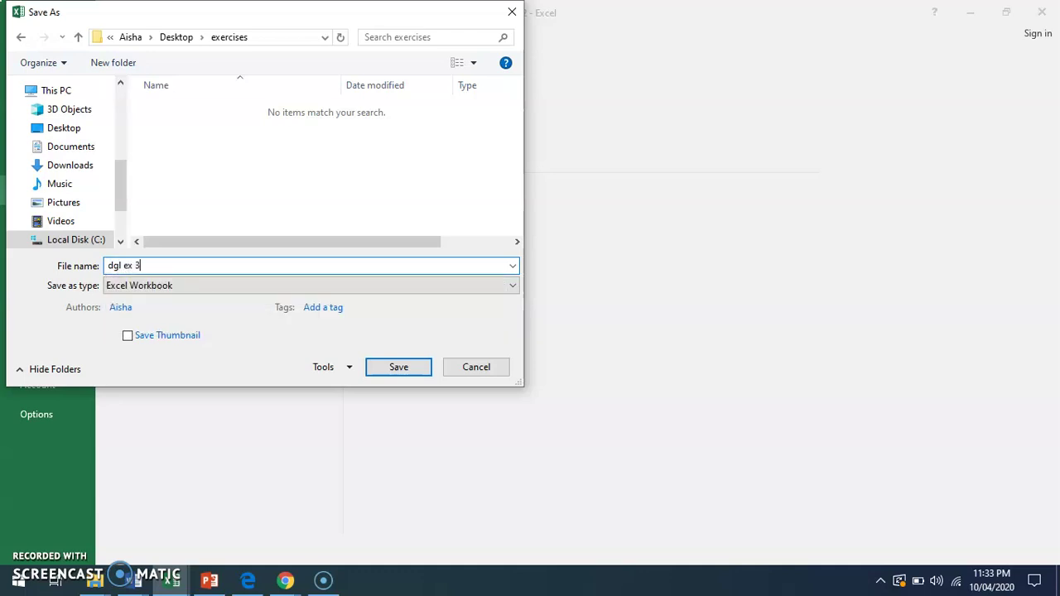
{"action": "key", "text": "Return"}
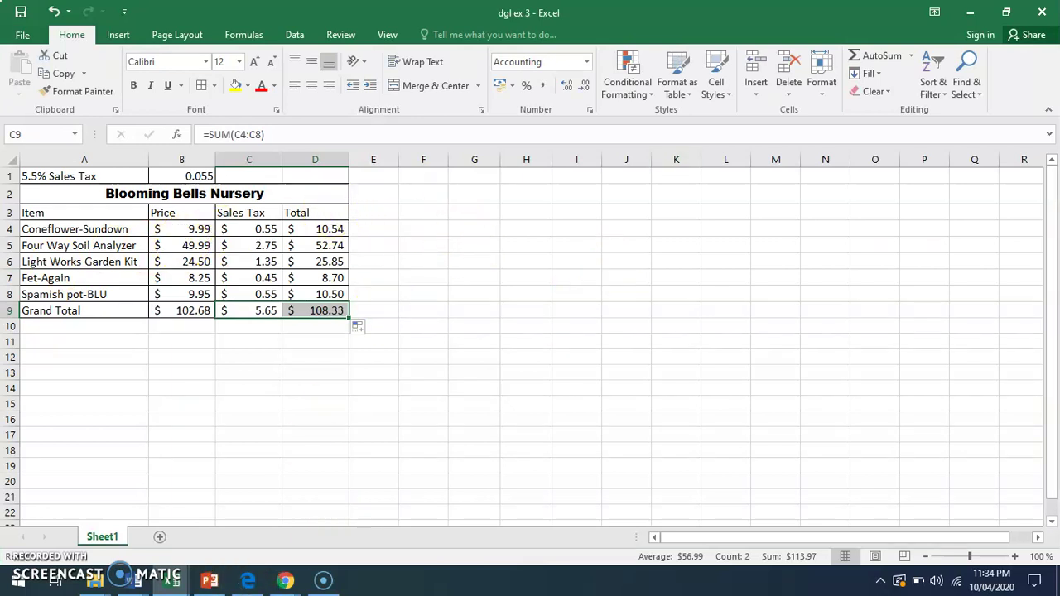
- Restore the dgl ex 3 workbook to a smaller floating window and move it partly over the assignment PDF
{"action": "left_click", "coordinate": [1012, 10]}
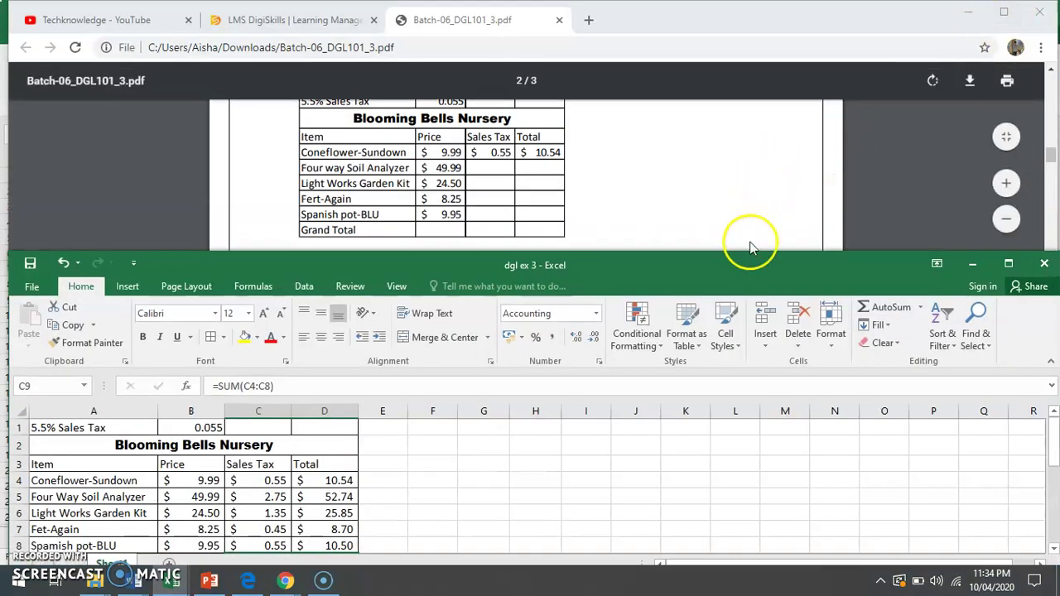
{"action": "left_click_drag", "start_coordinate": [700, 270], "coordinate": [718, 205]}
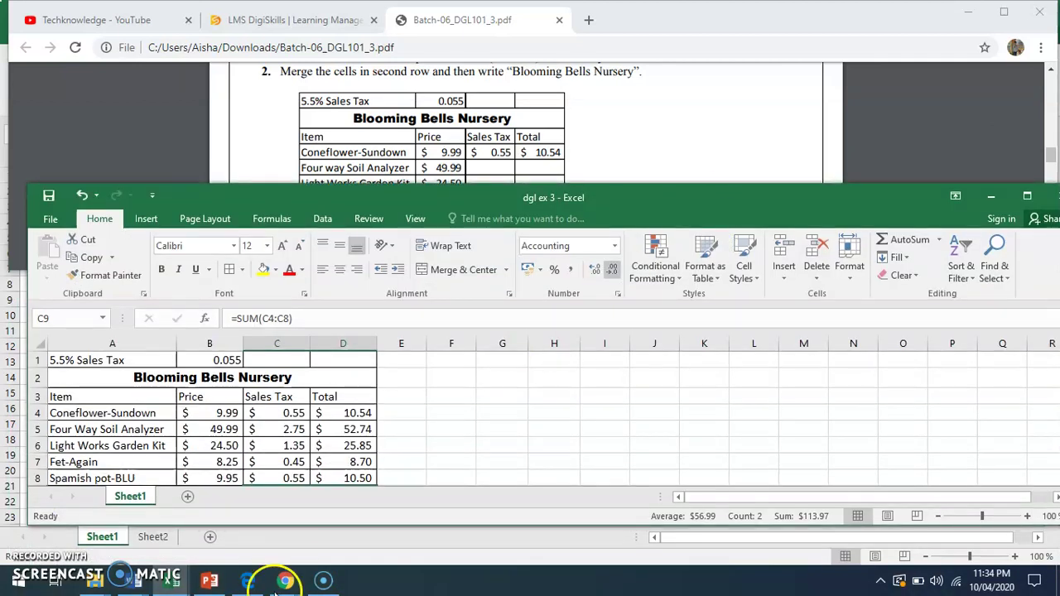
{"action": "mouse_move", "coordinate": [172, 584]}
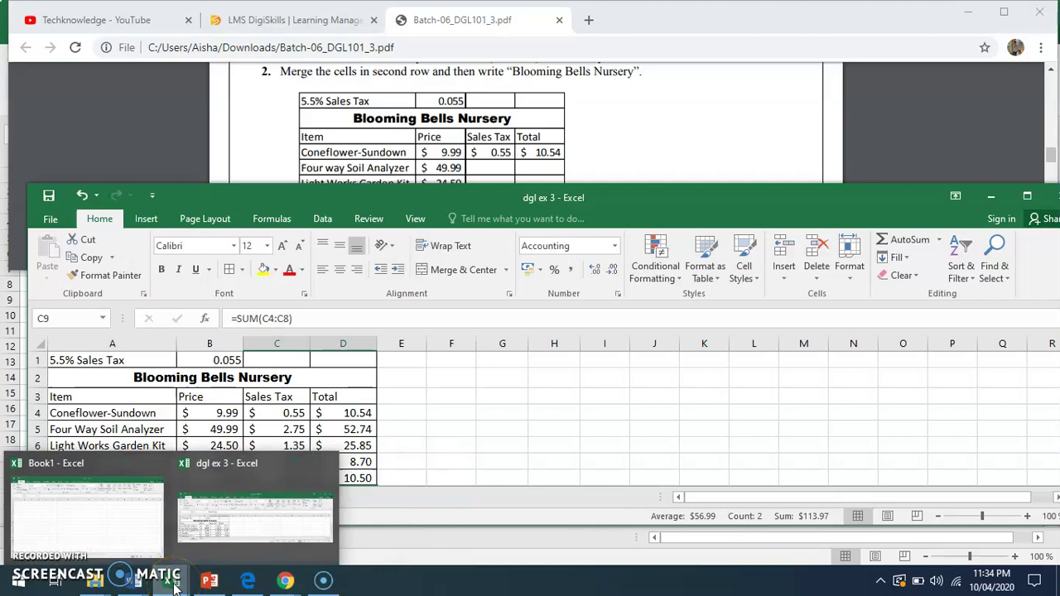